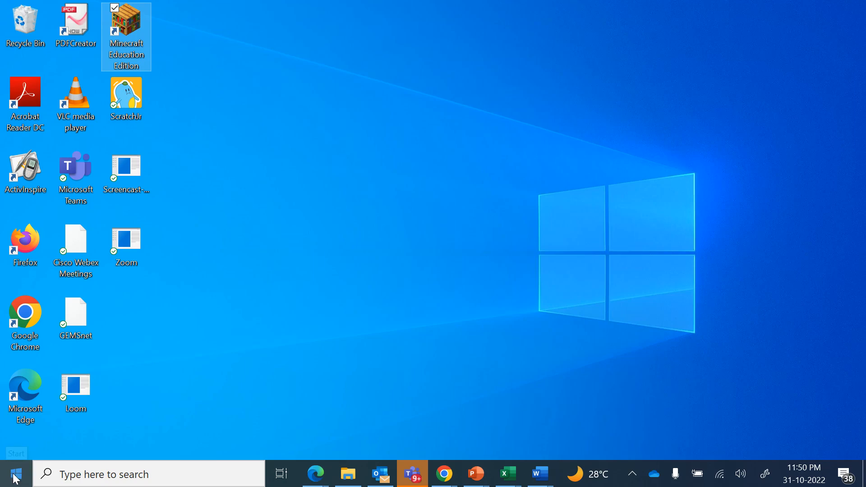
Open the Windows Start menu to show the installed apps list and School Essentials tiles
left_click(17, 480)
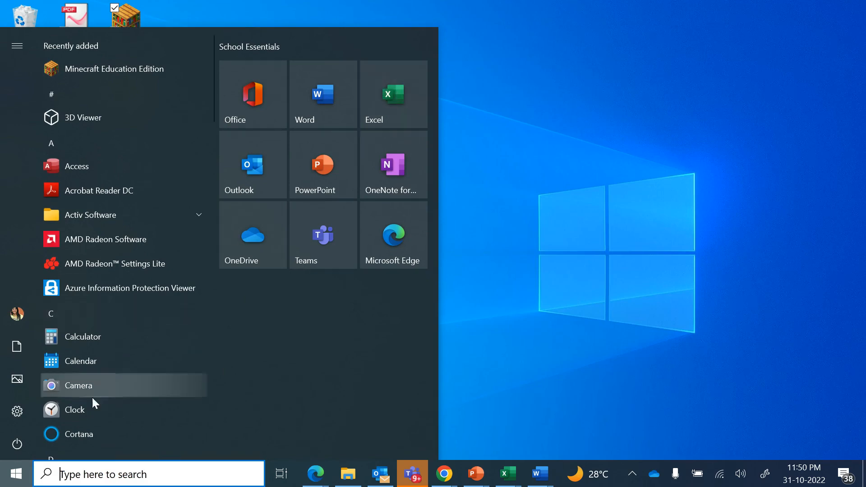
Search Windows for 'EXCEL' and launch Excel from the search results
left_click(84, 468)
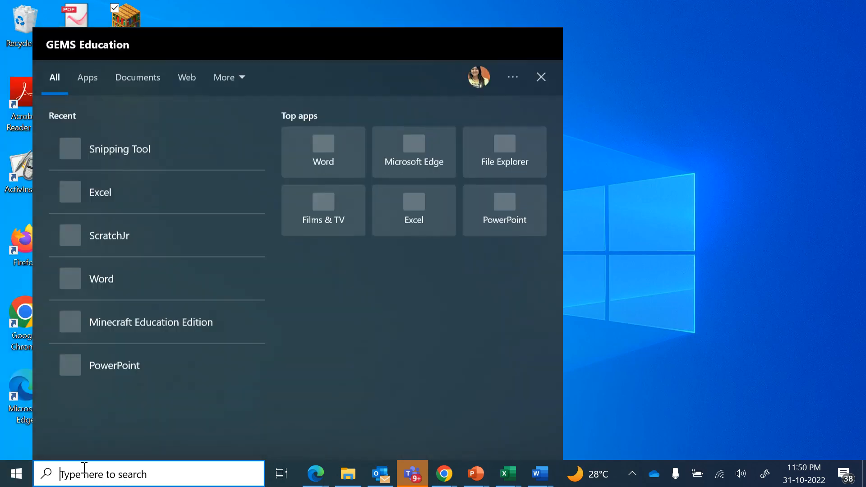
type("EXCEL")
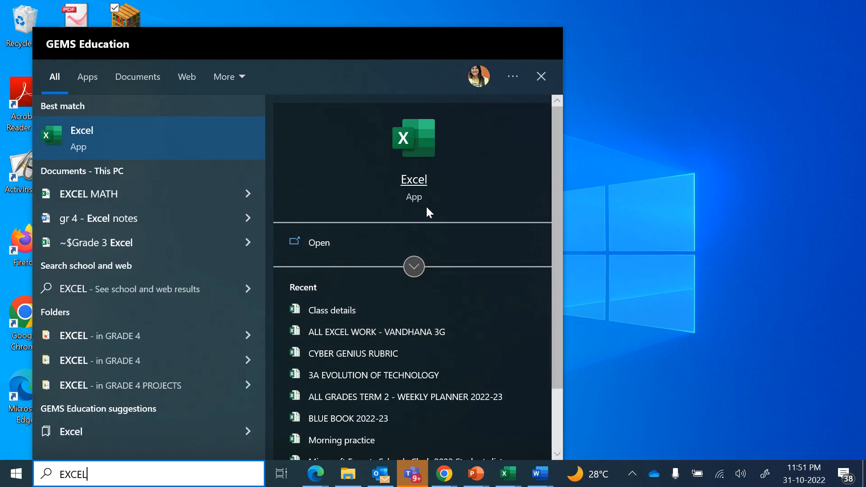
left_click(323, 245)
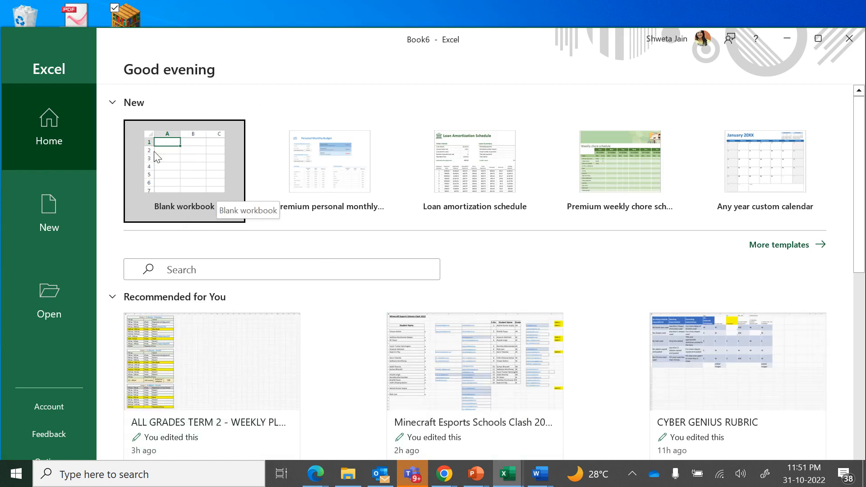
Open a blank workbook (Book6), maximize the window, then select columns A and C and row 3
left_click(194, 172)
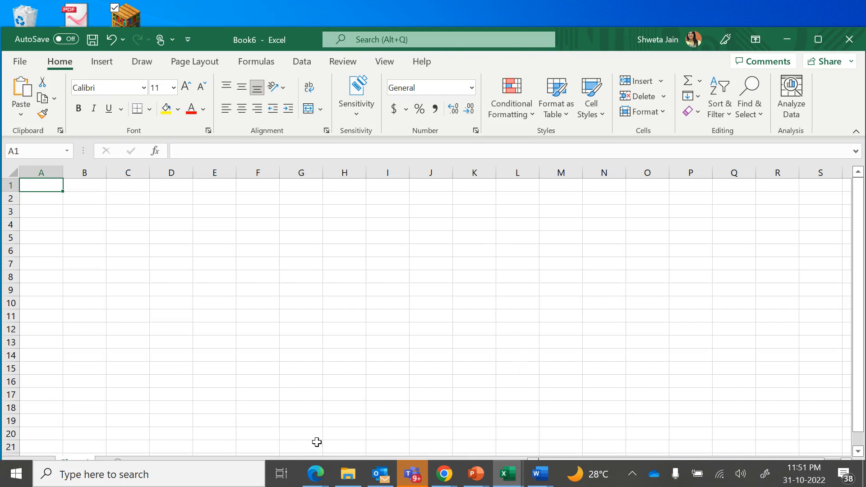
left_click(815, 42)
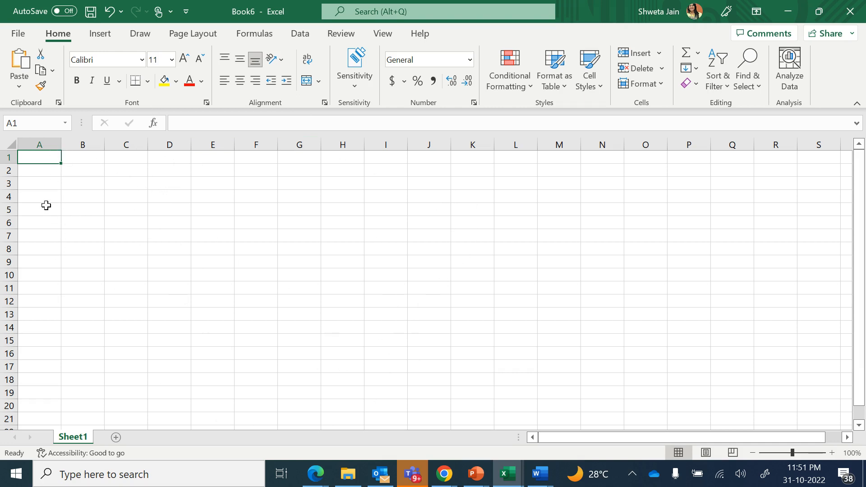
left_click(38, 145)
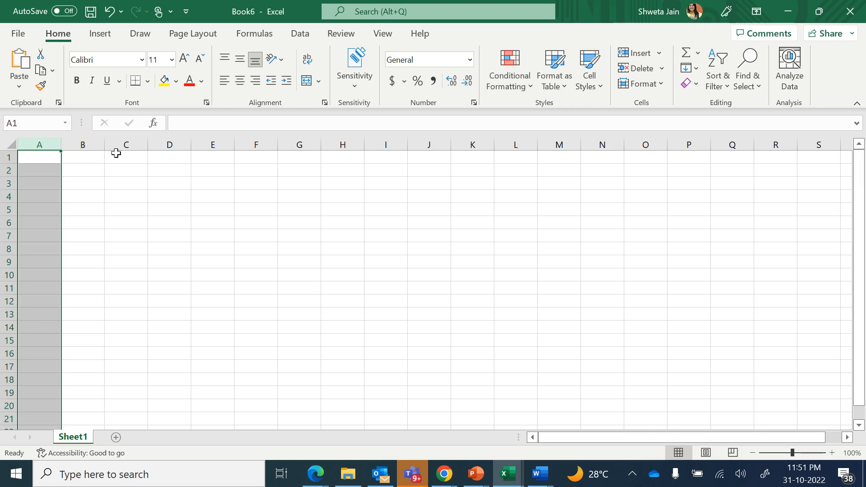
left_click(129, 144)
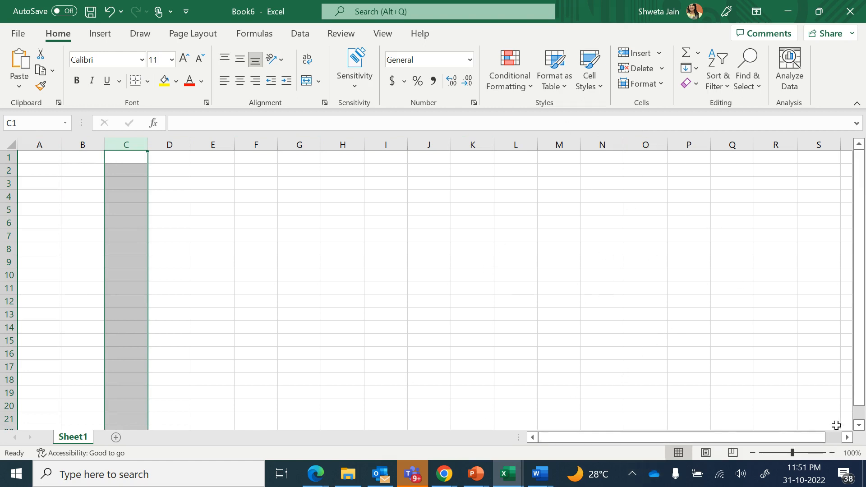
left_click_drag(845, 440, 847, 440)
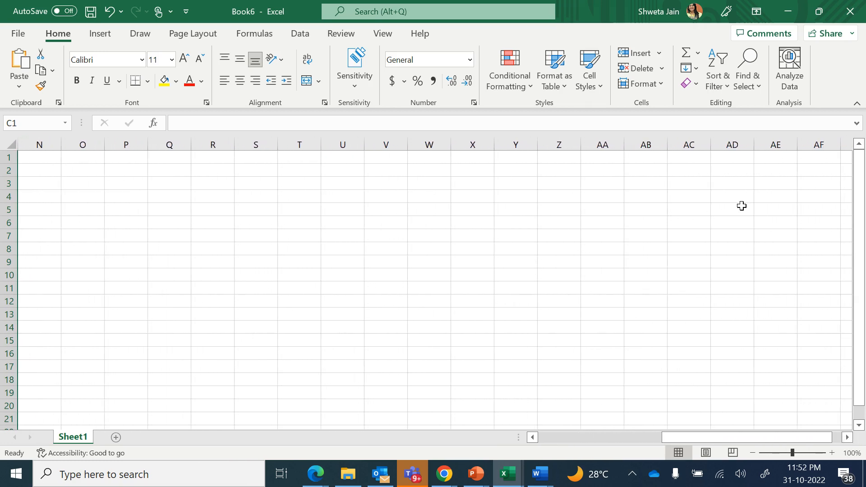
left_click_drag(532, 437, 532, 437)
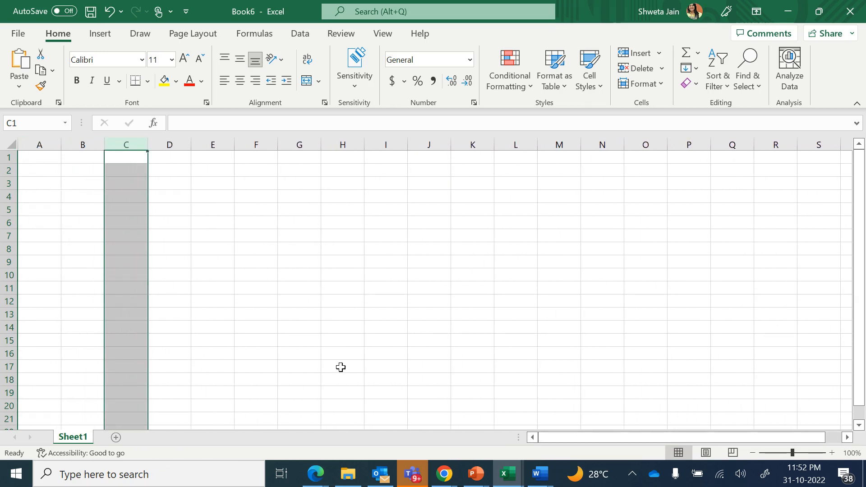
left_click(71, 236)
left_click(8, 183)
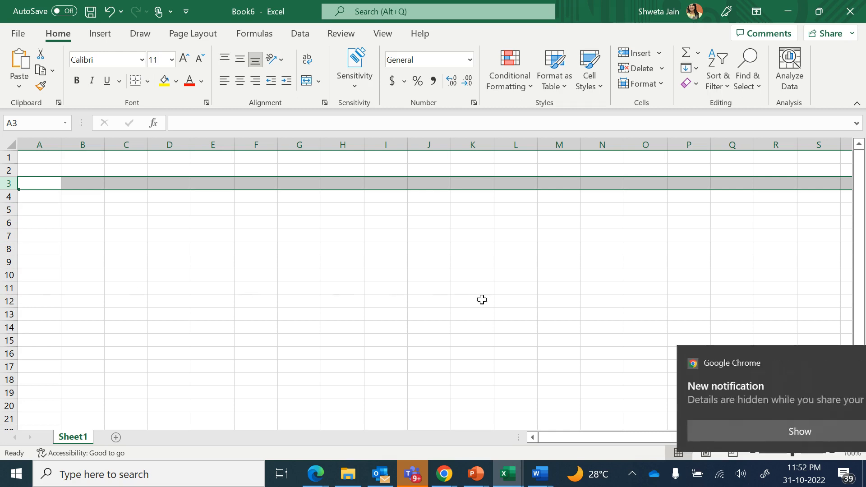
left_click(835, 362)
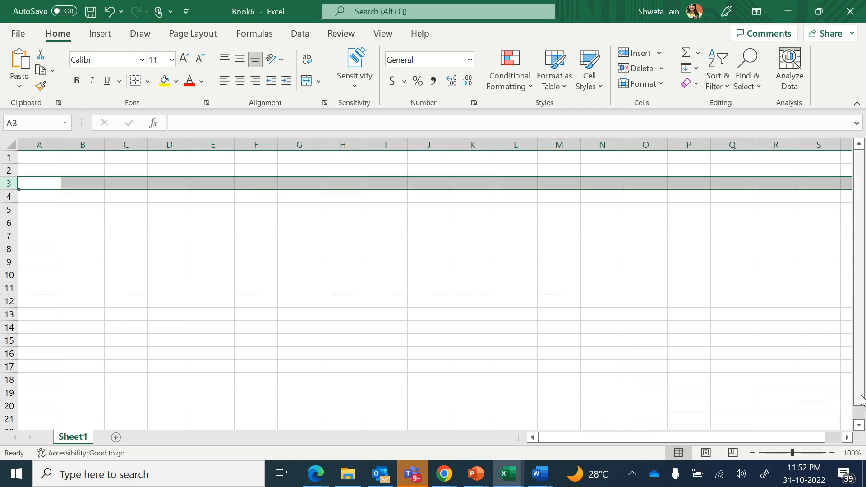
left_click(861, 427)
left_click(862, 428)
left_click(862, 428)
left_click(862, 428)
left_click(862, 428)
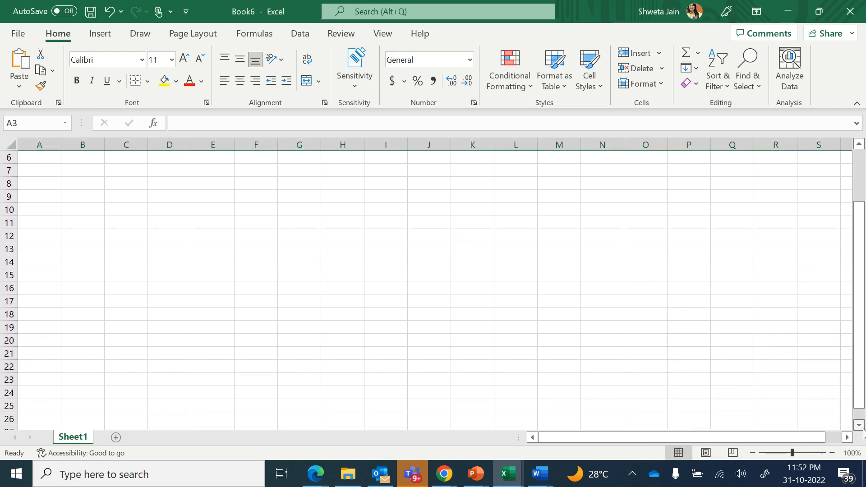
left_click(862, 428)
left_click_drag(861, 404, 861, 337)
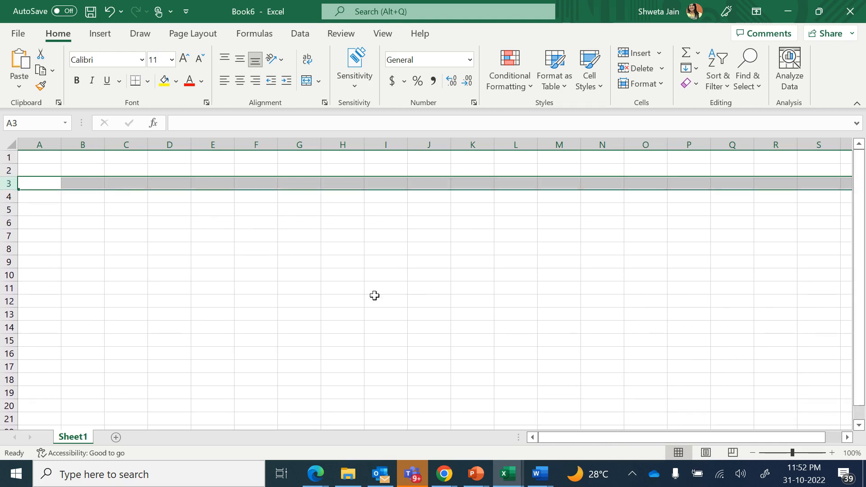
left_click(318, 286)
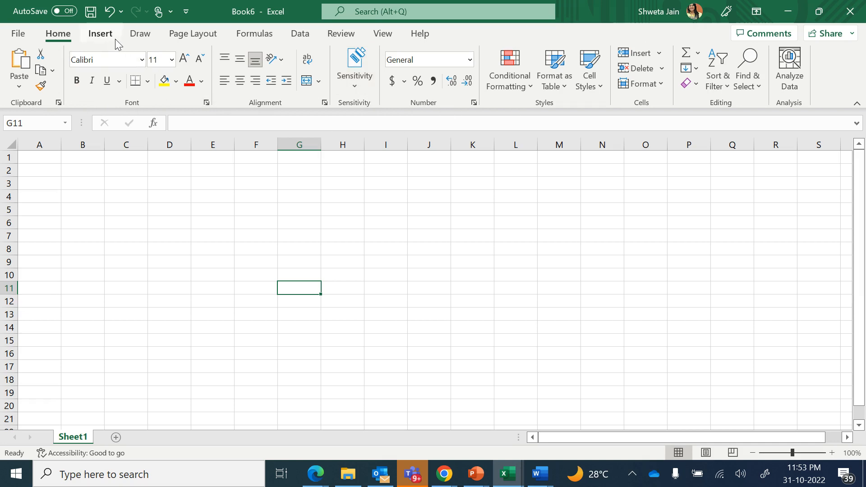
left_click(101, 34)
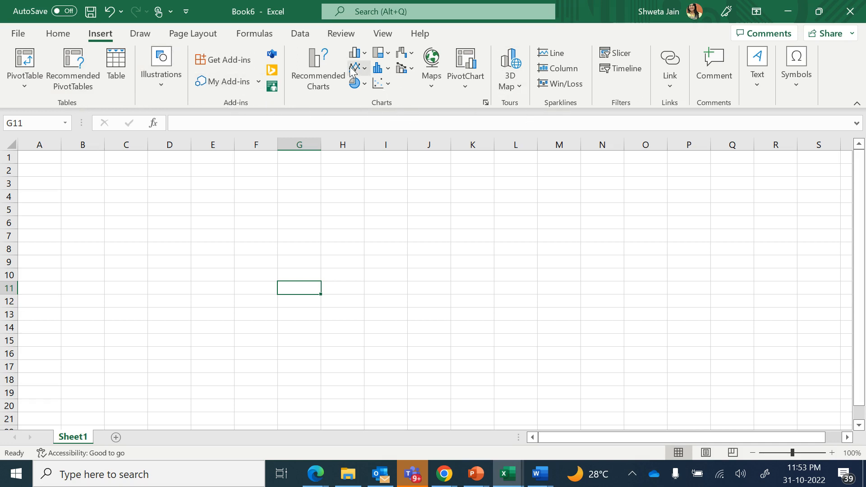
left_click(54, 35)
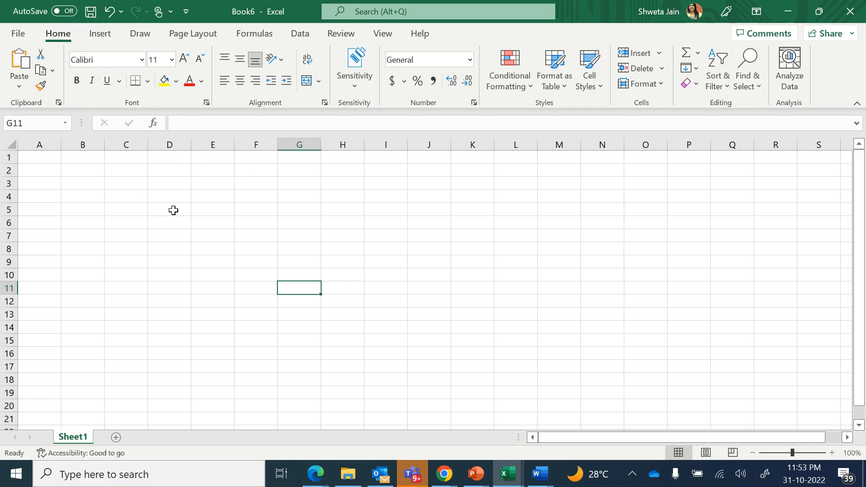
left_click(141, 222)
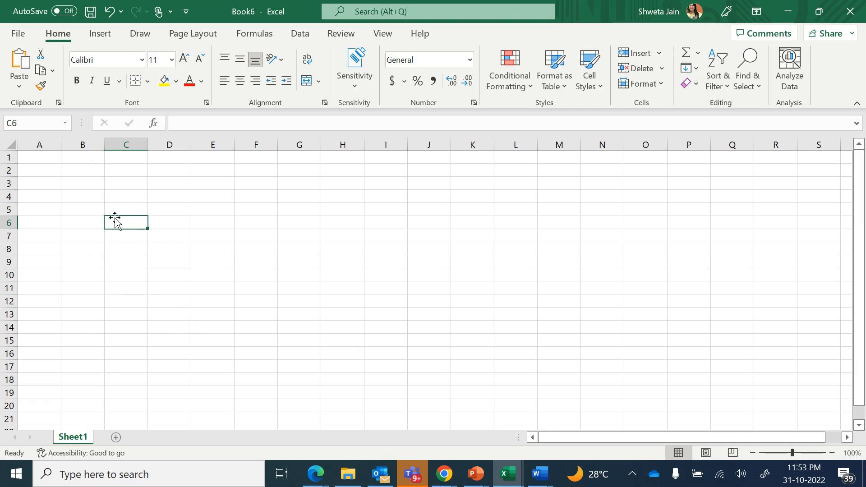
left_click(200, 187)
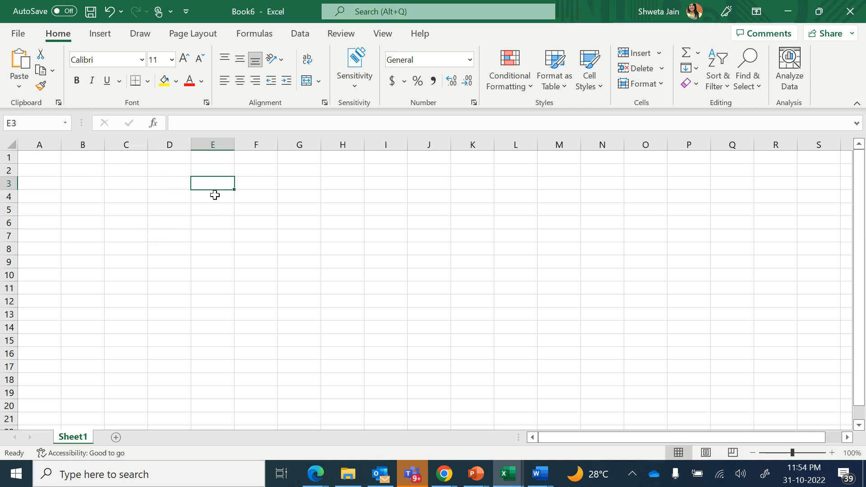
left_click(217, 138)
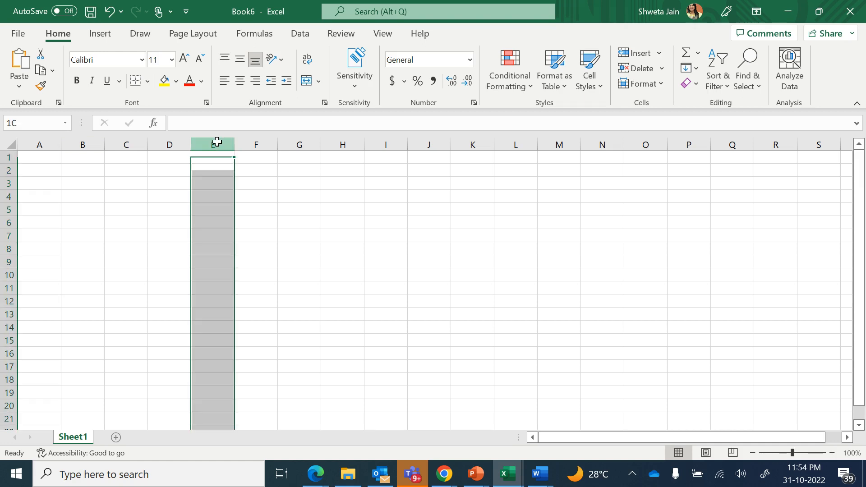
left_click(214, 197)
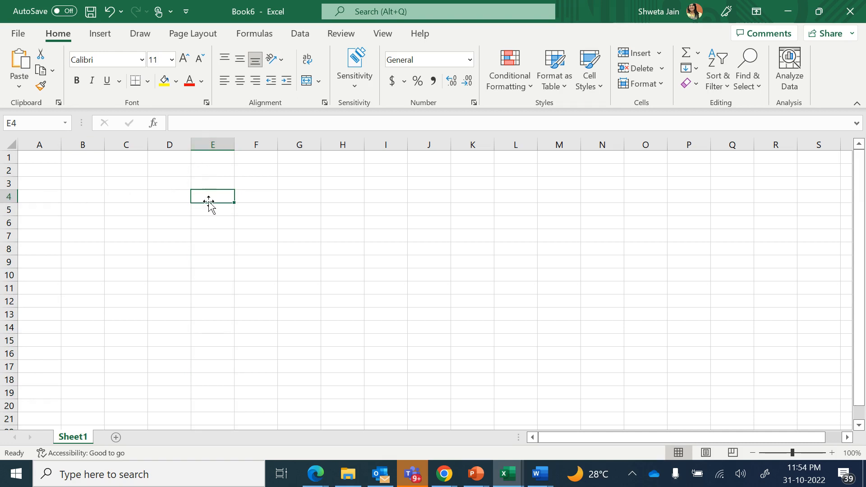
left_click(323, 302)
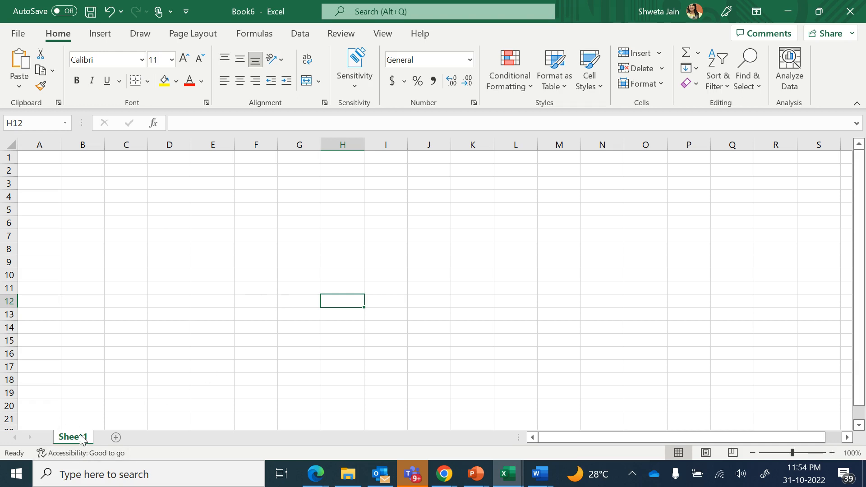
Add Sheet2 with New sheet, then insert another blank worksheet before it
left_click(116, 437)
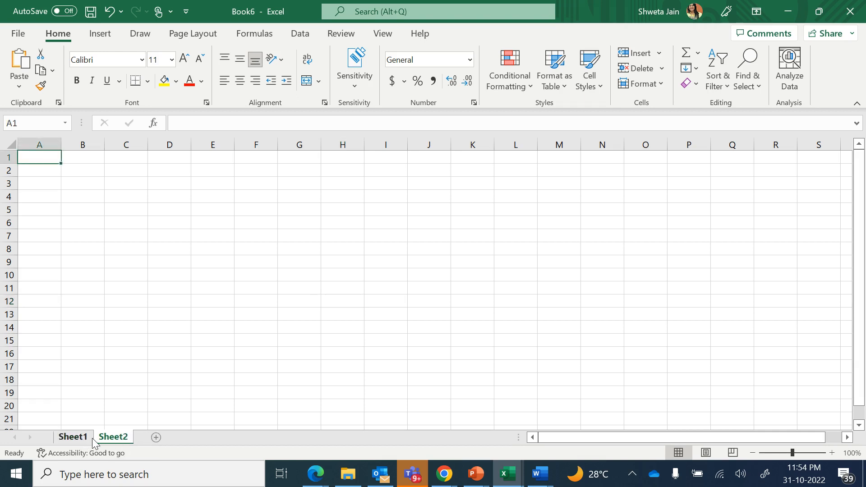
right_click(118, 436)
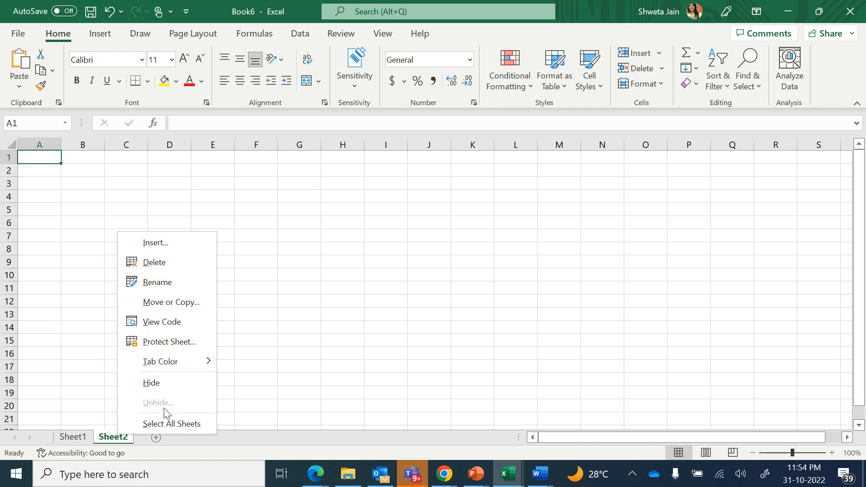
left_click(172, 244)
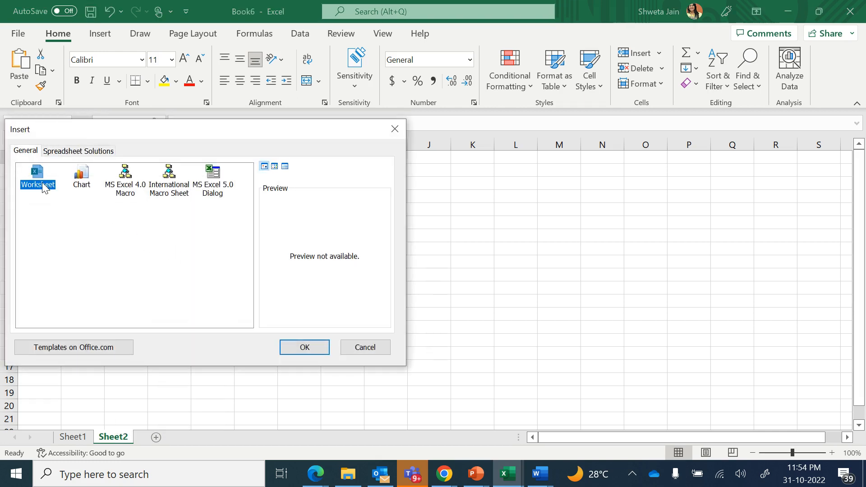
left_click(303, 348)
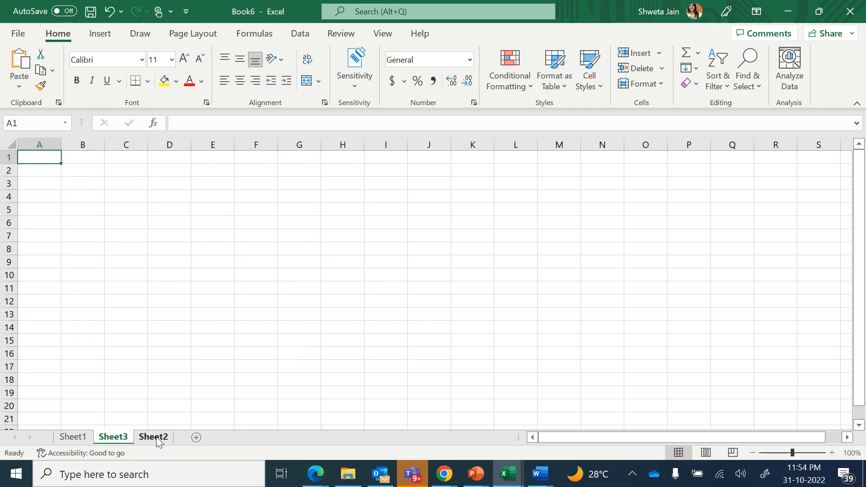
Delete Sheet3, rename Sheet2 to 'Class Details', and return to Sheet1
right_click(122, 436)
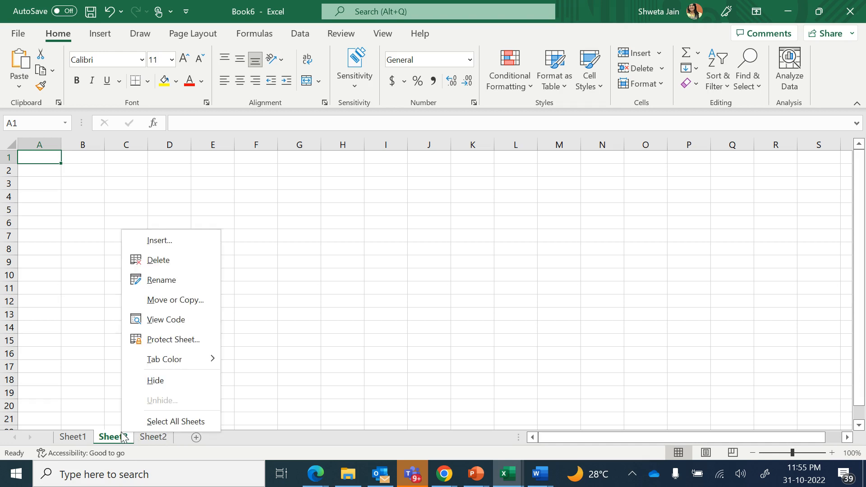
left_click(189, 260)
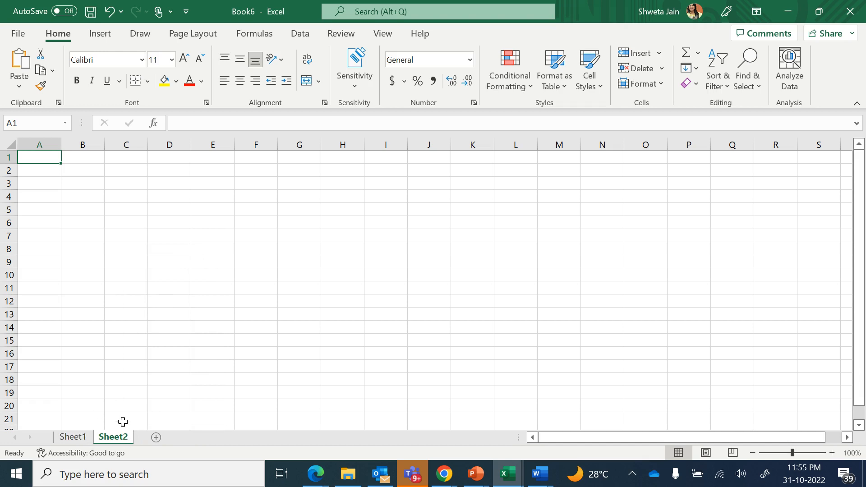
right_click(122, 439)
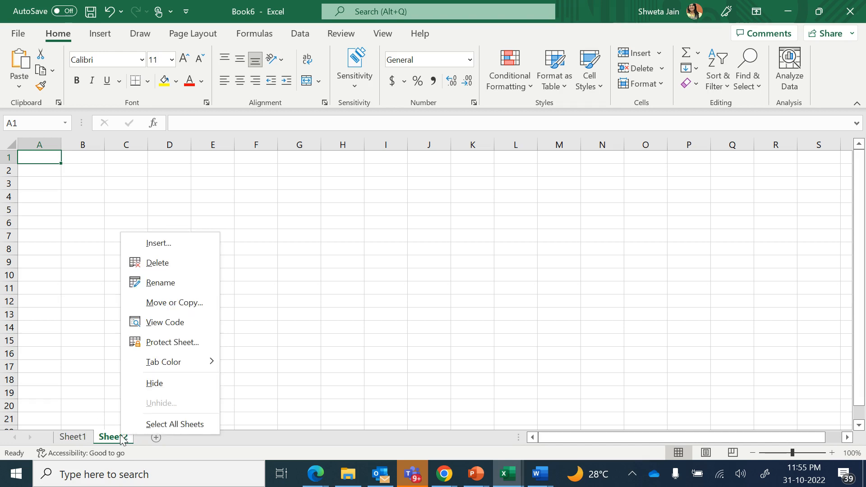
left_click(172, 282)
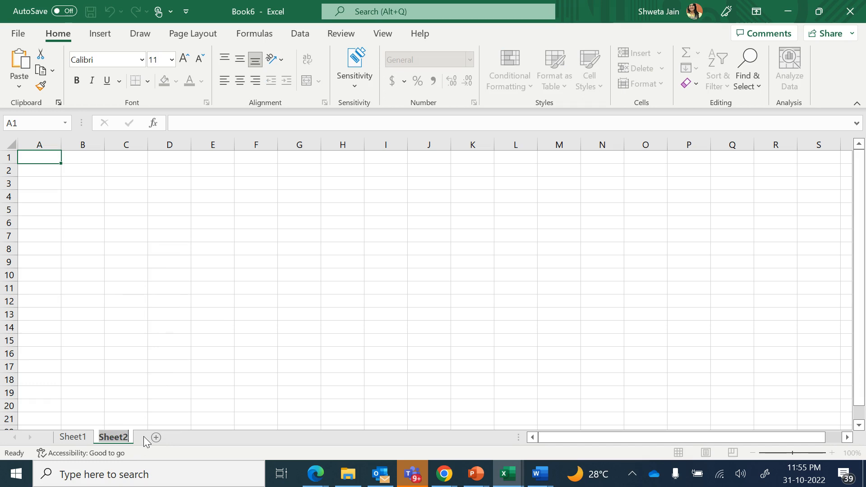
type("Class")
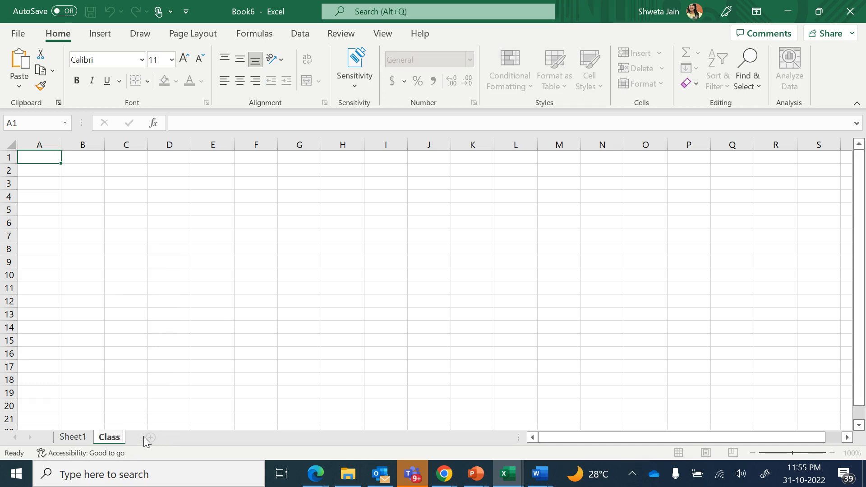
type(" Details")
key("Return")
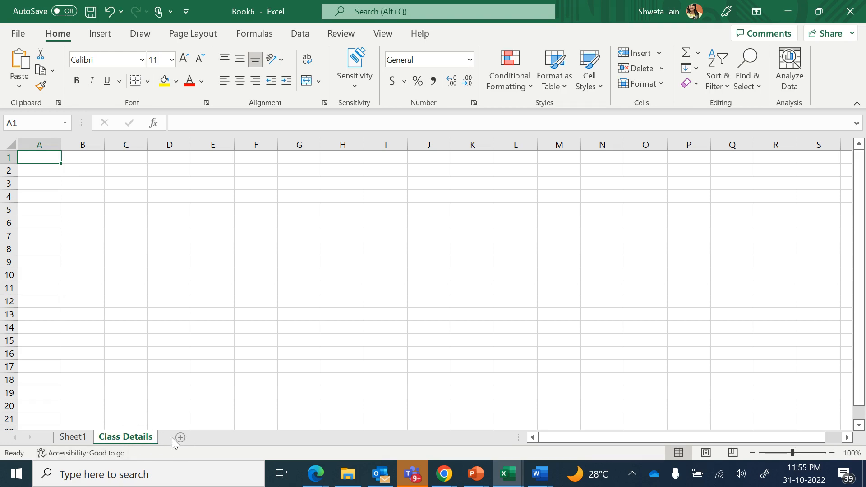
left_click(81, 438)
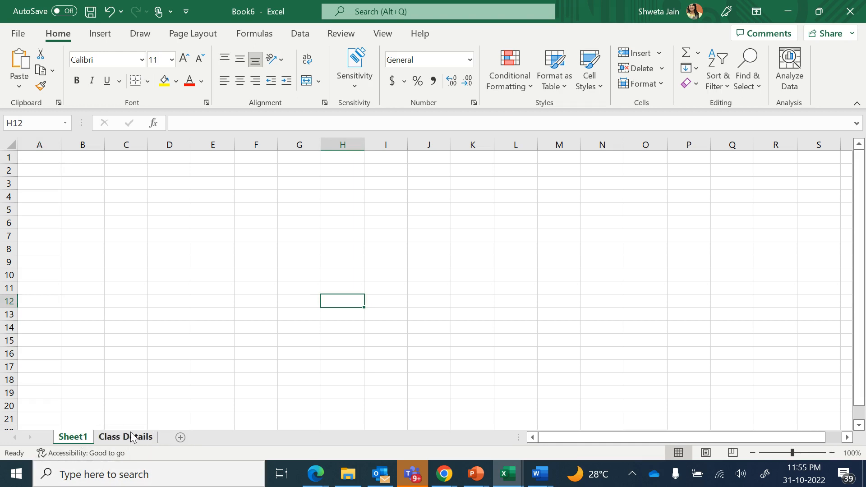
Change the Sheet1 tab name to 'House details'
double_click(82, 438)
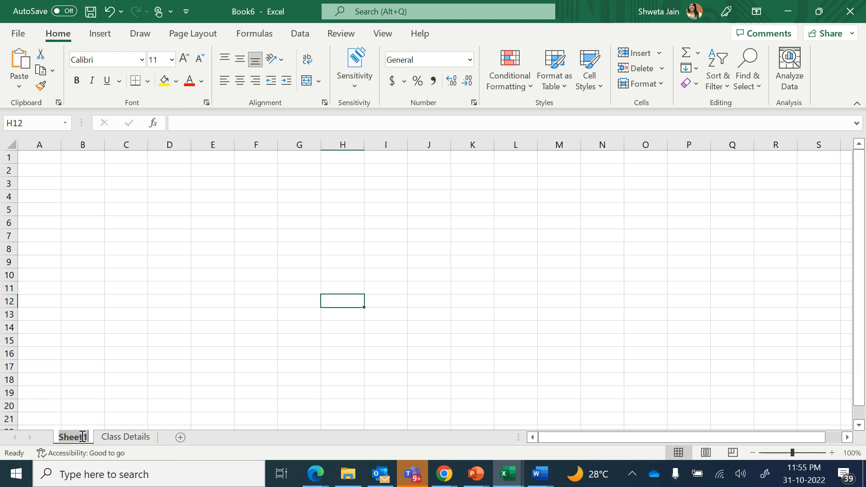
key("BackSpace")
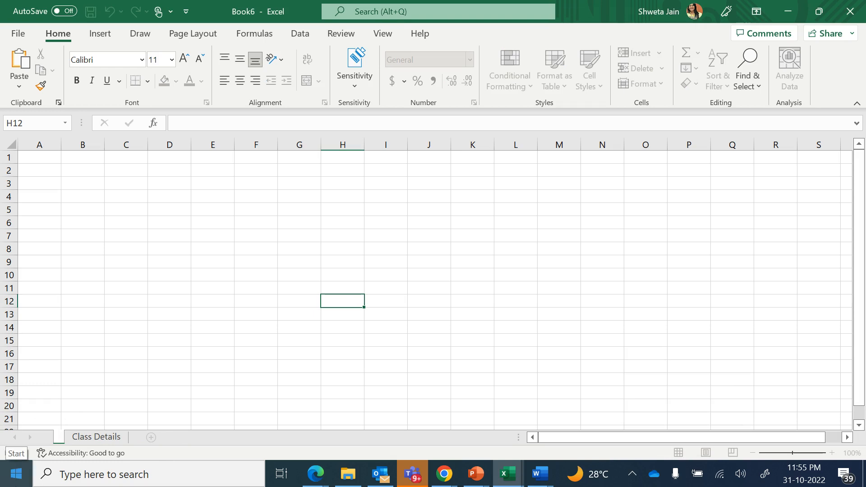
type("House")
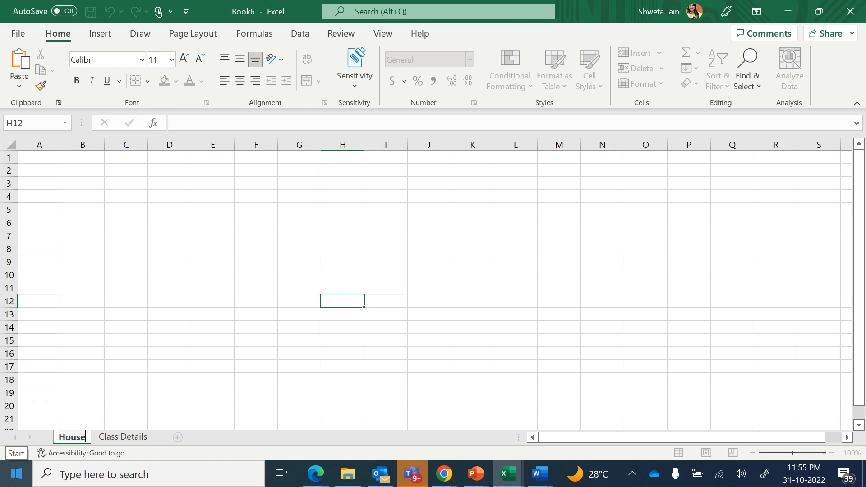
key("Return")
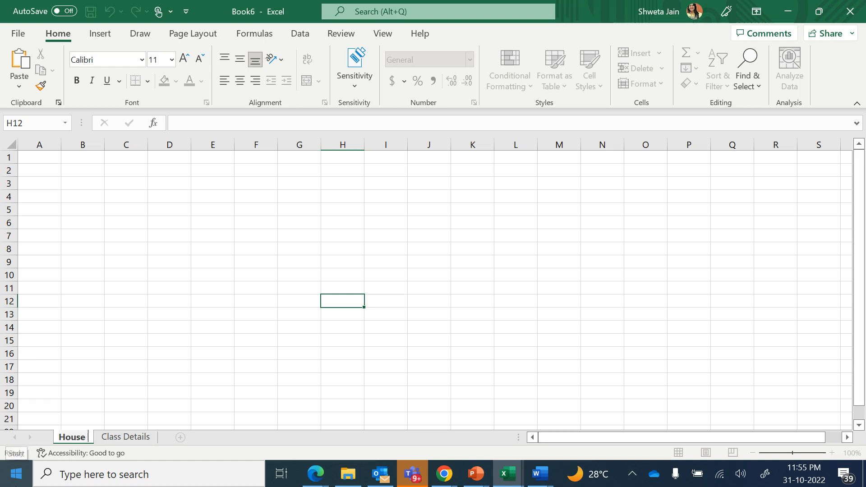
type("details")
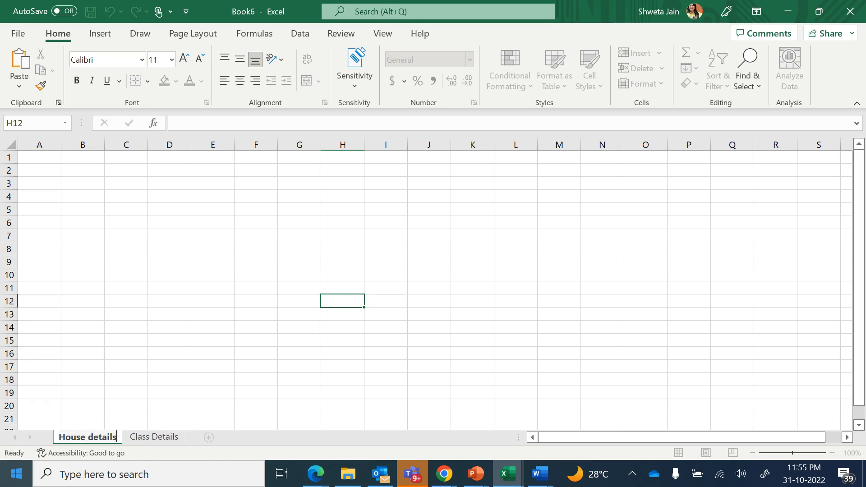
key("Return")
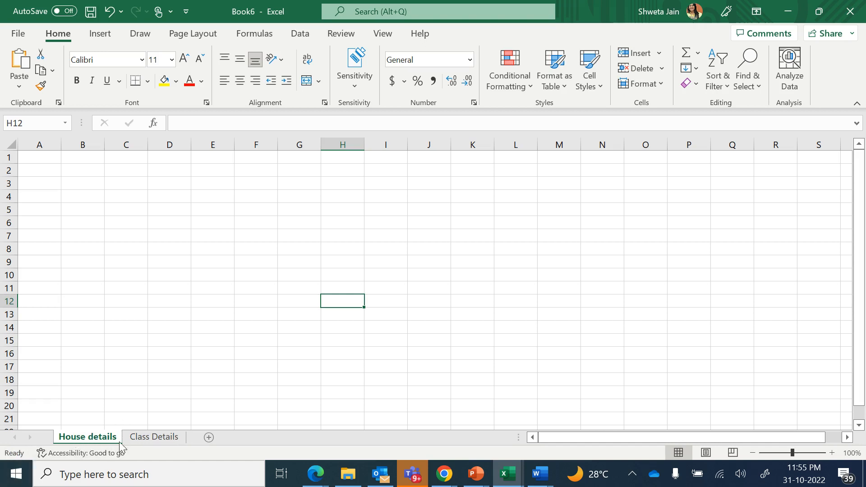
double_click(101, 438)
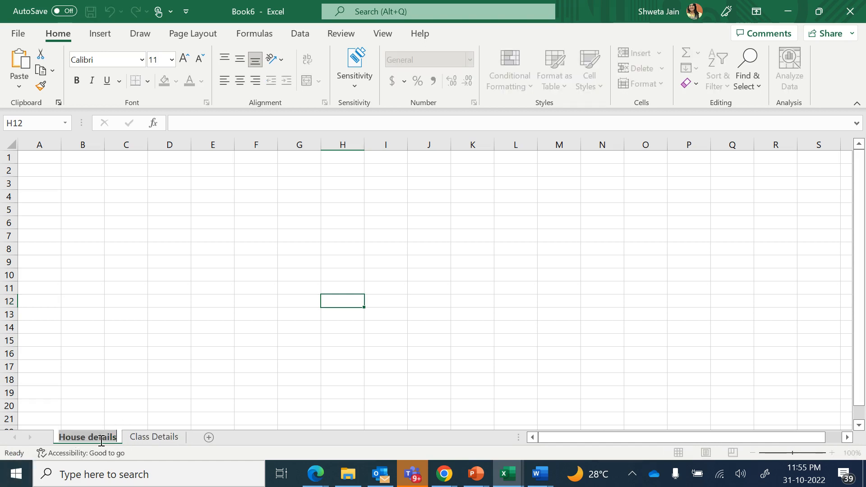
left_click(159, 437)
right_click(158, 439)
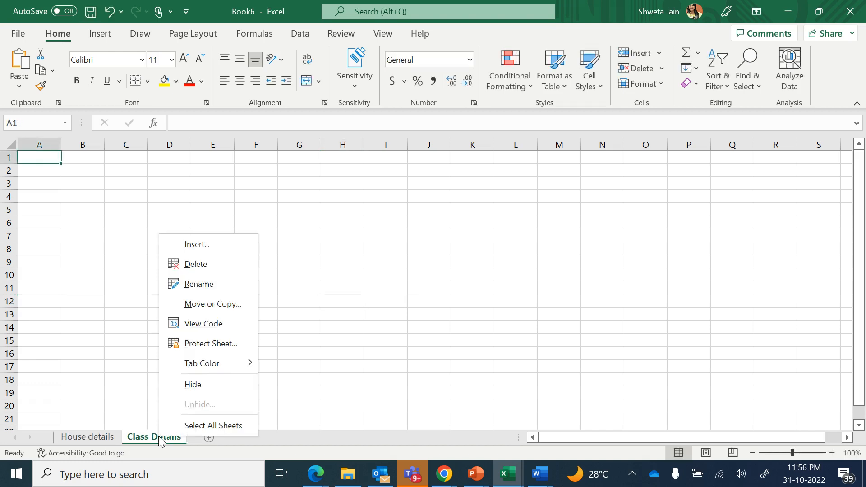
left_click(225, 309)
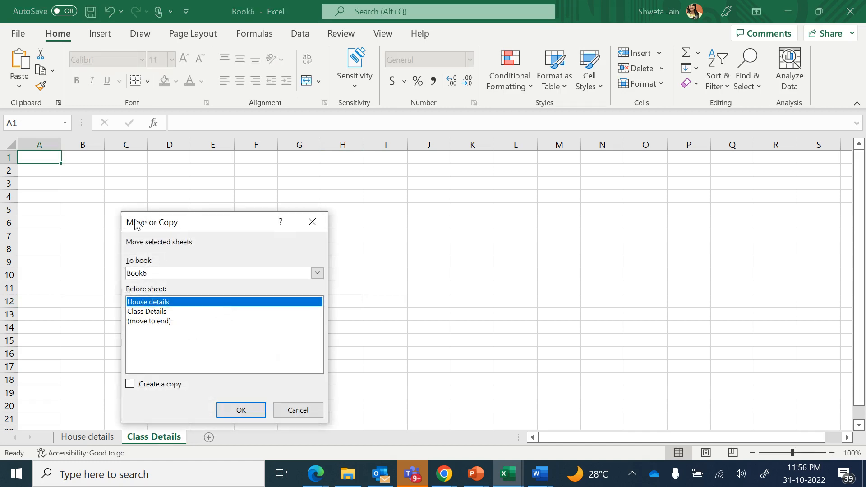
left_click(130, 384)
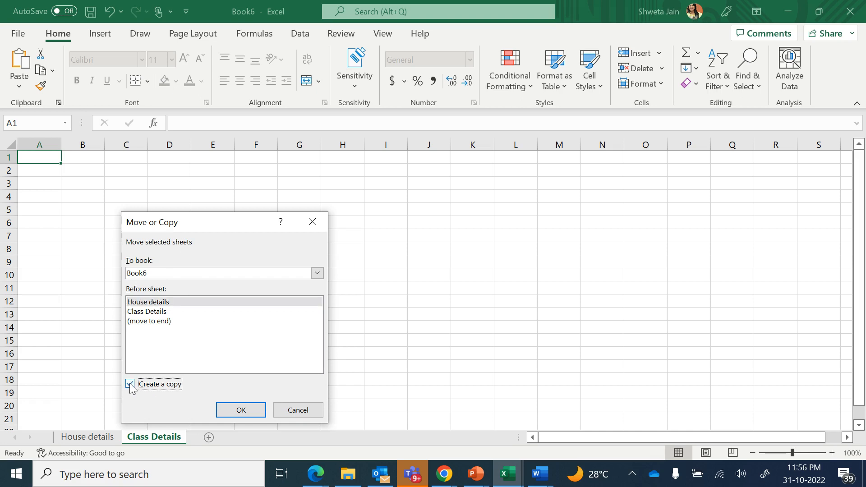
left_click(247, 409)
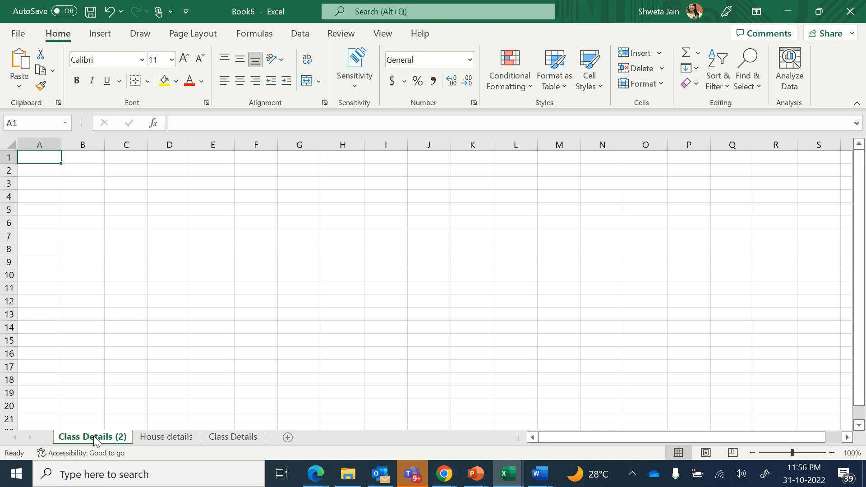
right_click(94, 439)
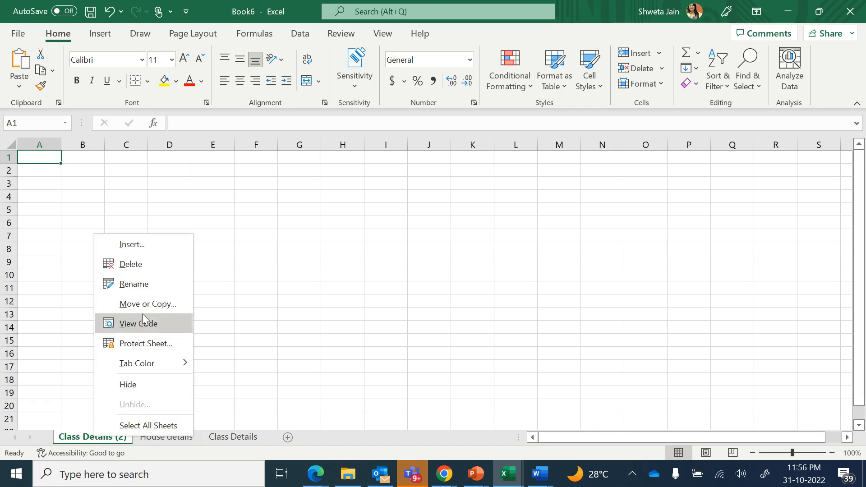
left_click(131, 268)
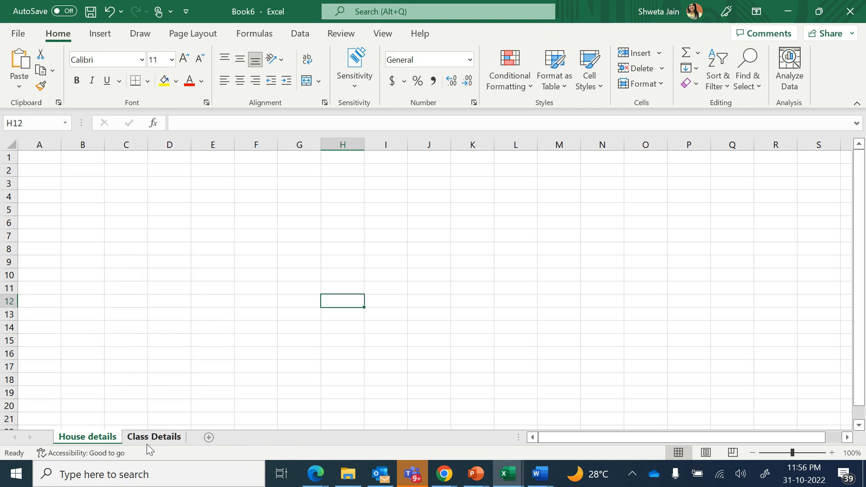
Protect the Class Details sheet with a password, entering it twice to confirm
left_click(159, 437)
right_click(159, 438)
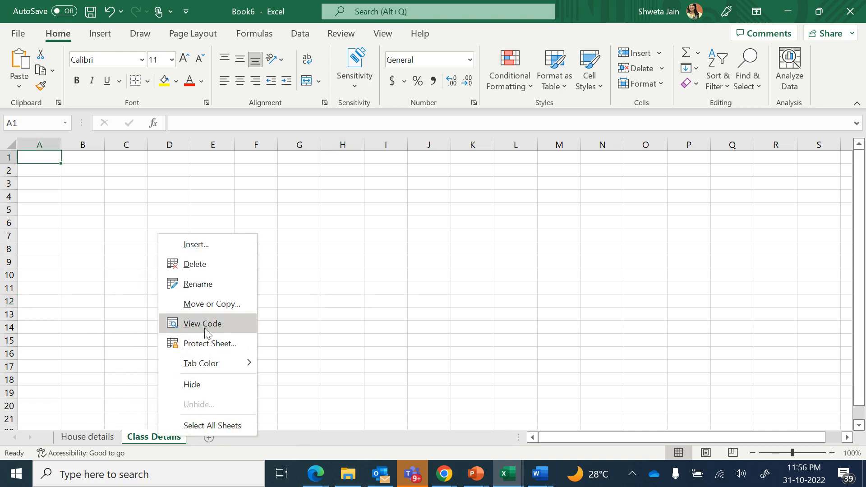
left_click(224, 343)
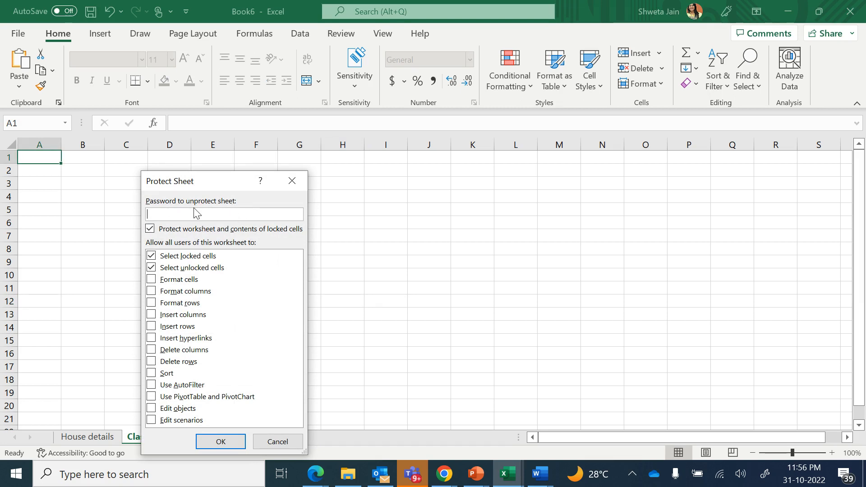
type("1")
left_click(221, 441)
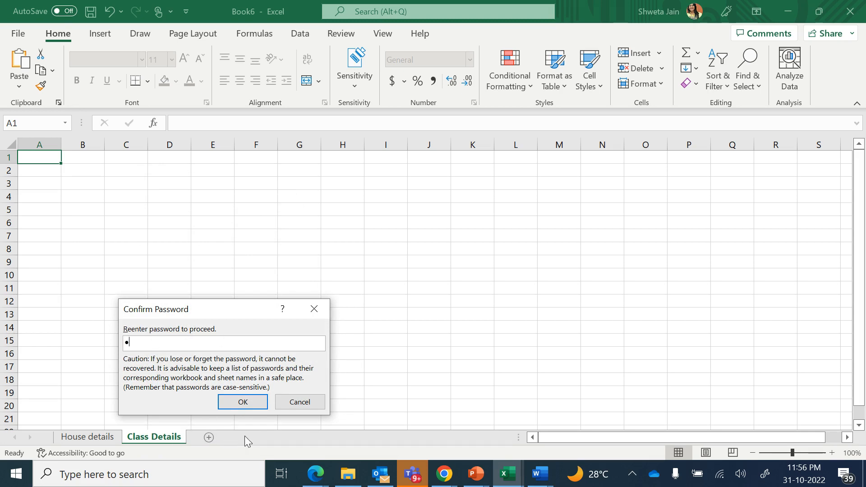
left_click(236, 401)
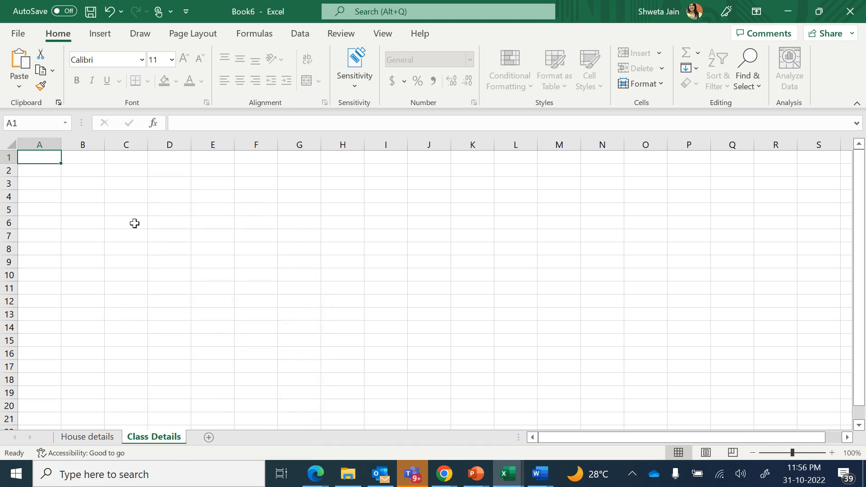
After the protected-sheet warning on C6, unprotect Class Details by entering its password
double_click(134, 224)
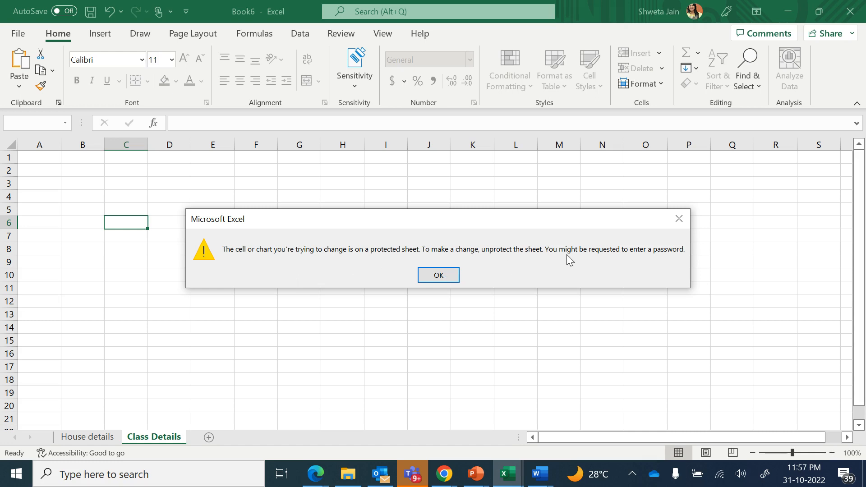
left_click(450, 273)
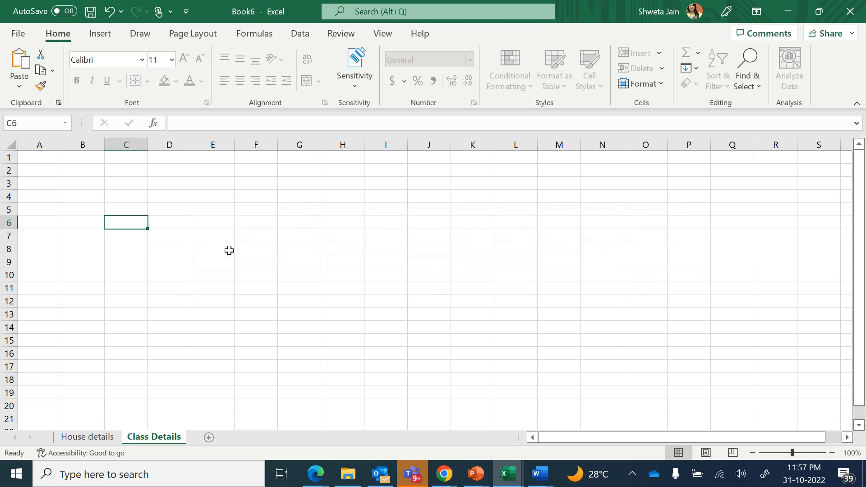
right_click(157, 437)
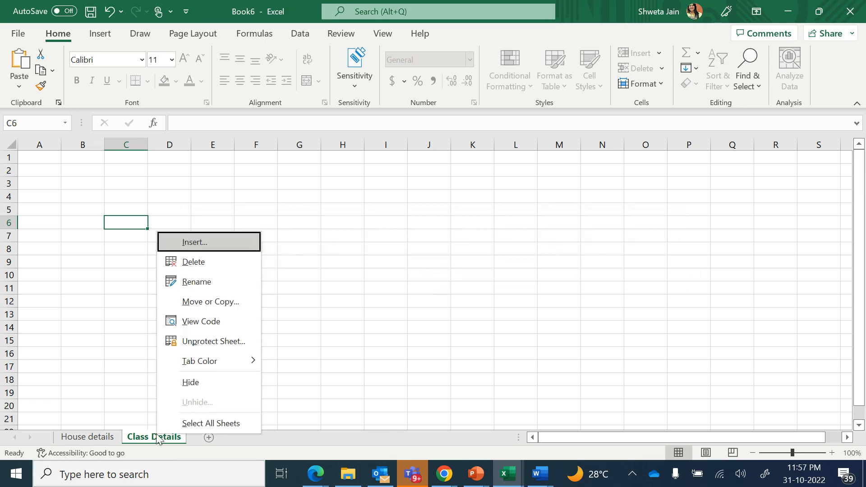
left_click(213, 341)
type("12")
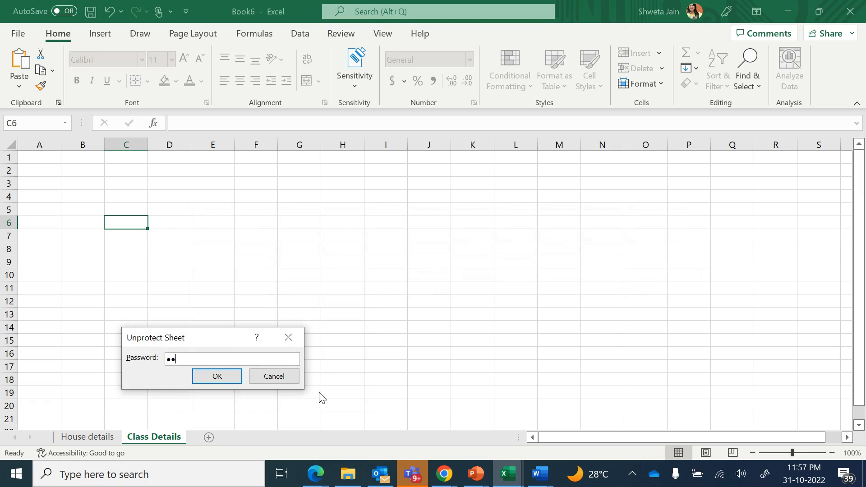
type("3")
left_click(232, 379)
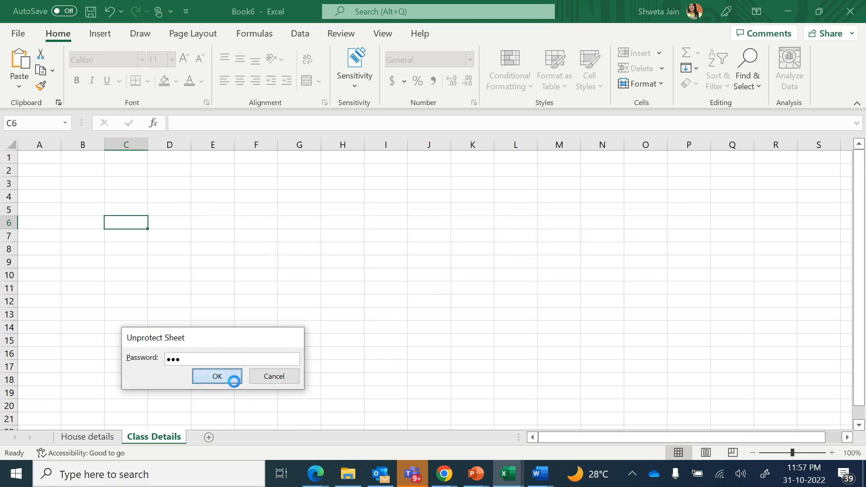
Test that cell B4 accepts typing, then erase the test text
left_click(91, 198)
type("s")
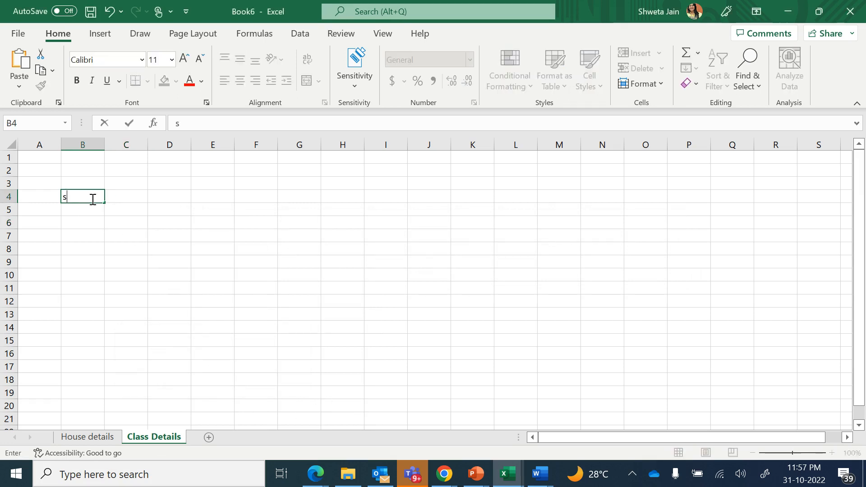
type("ss")
key("BackSpace")
key("BackSpace")
key("BackSpace")
left_click(155, 272)
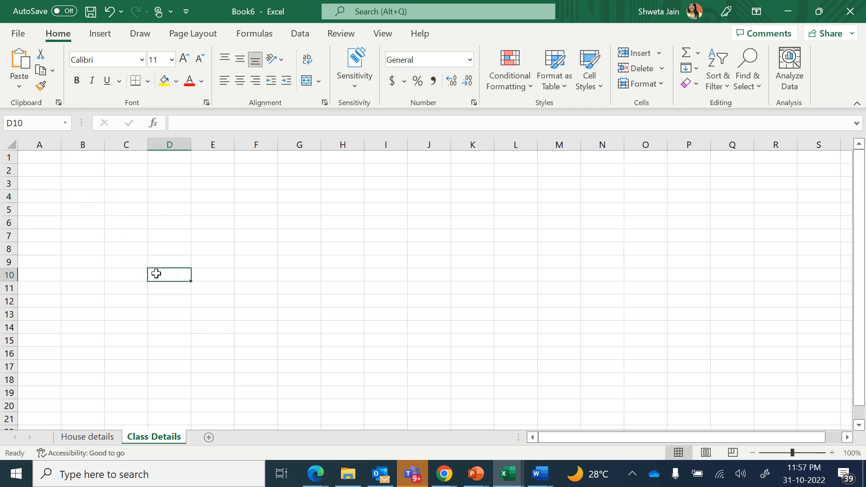
Set the Class Details tab color to Red and the House details tab color to Blue
right_click(156, 437)
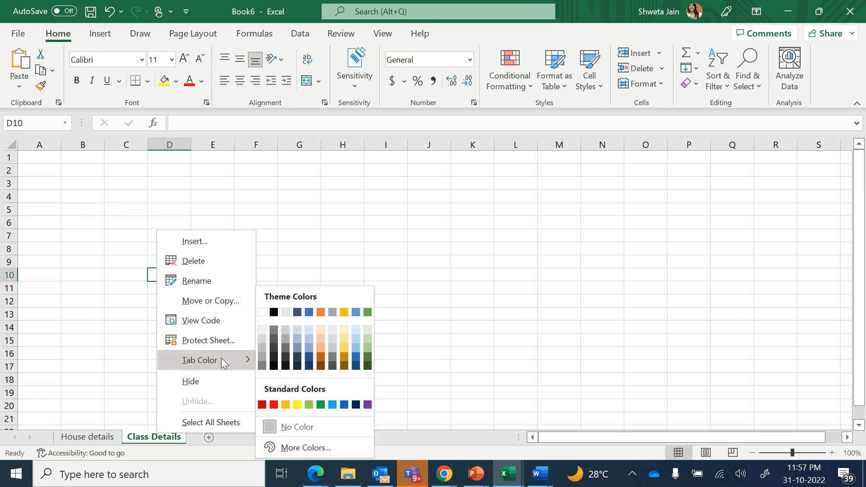
left_click(274, 405)
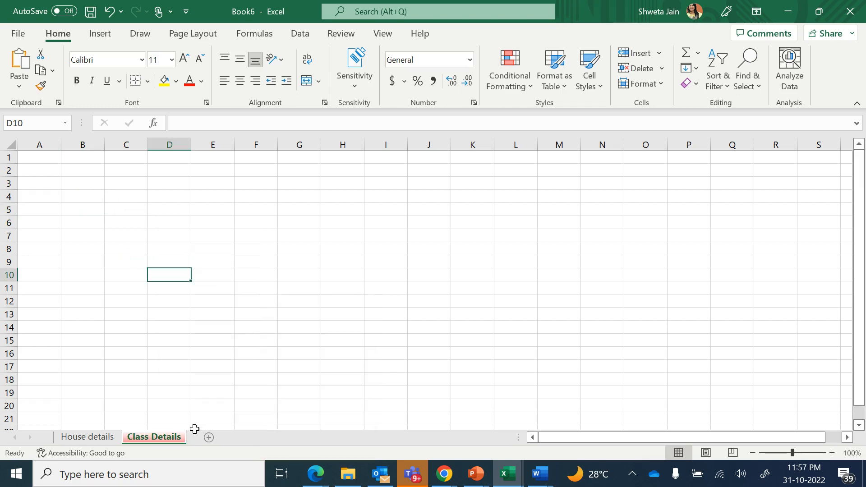
left_click(93, 439)
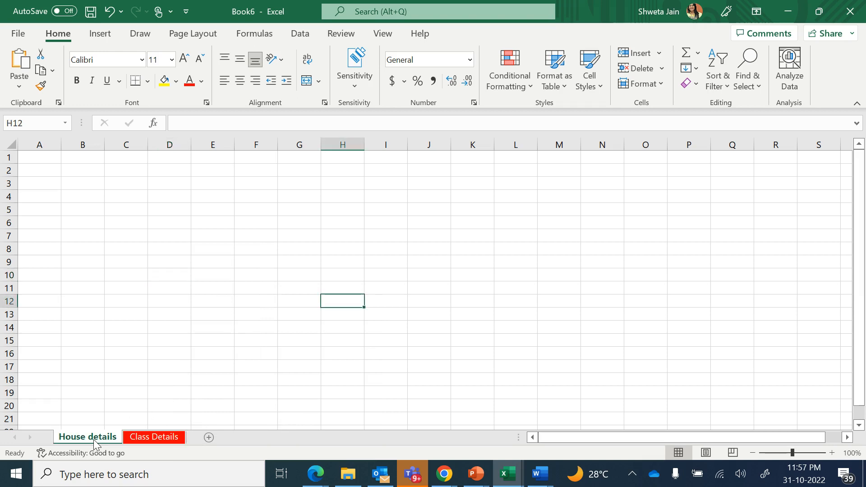
right_click(94, 439)
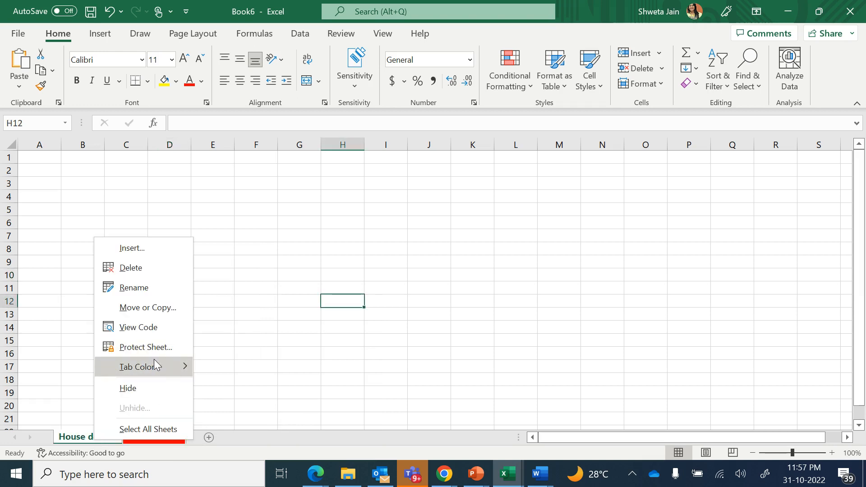
mouse_move(153, 361)
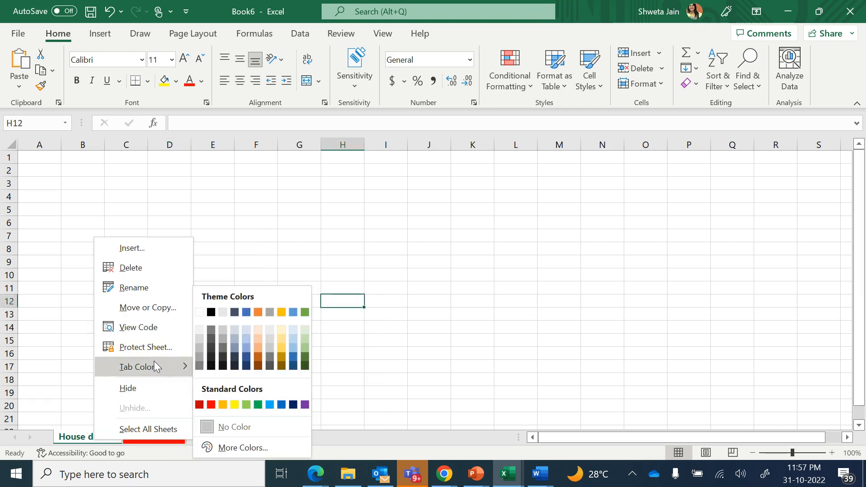
left_click(281, 404)
left_click(184, 356)
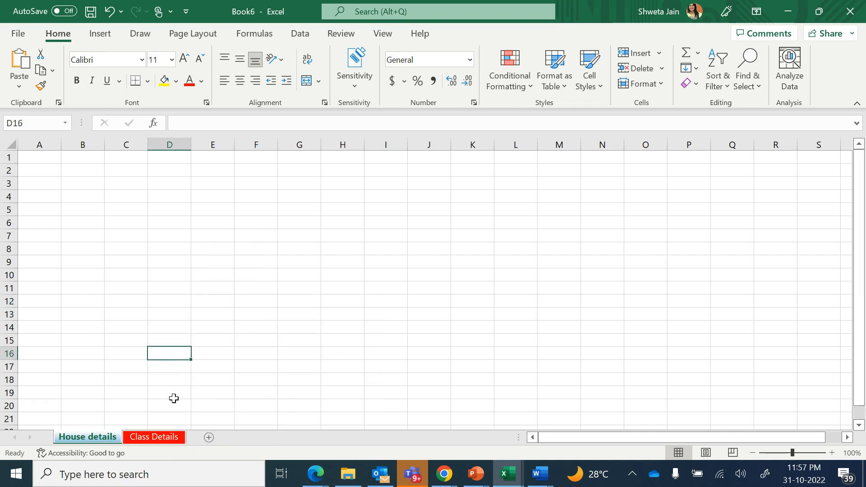
left_click(159, 435)
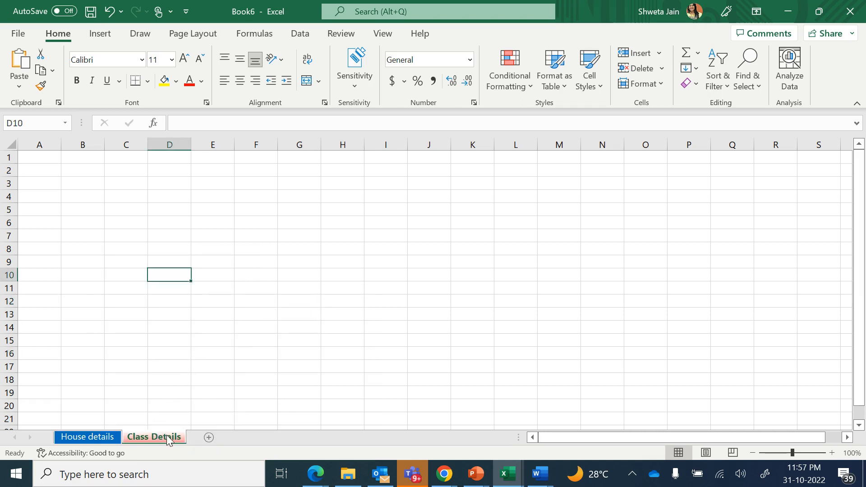
right_click(152, 437)
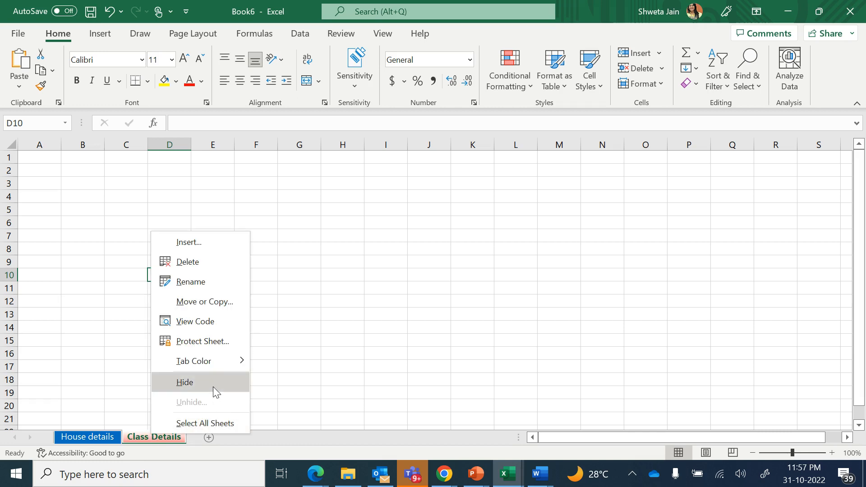
left_click(104, 436)
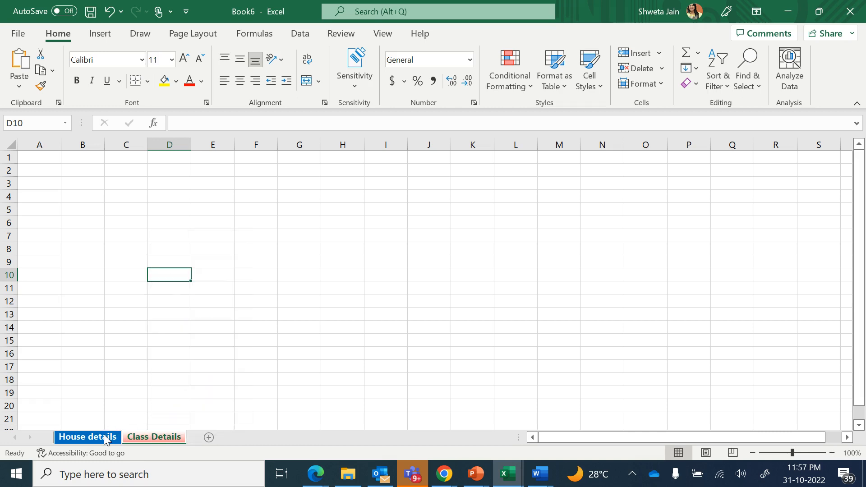
right_click(104, 435)
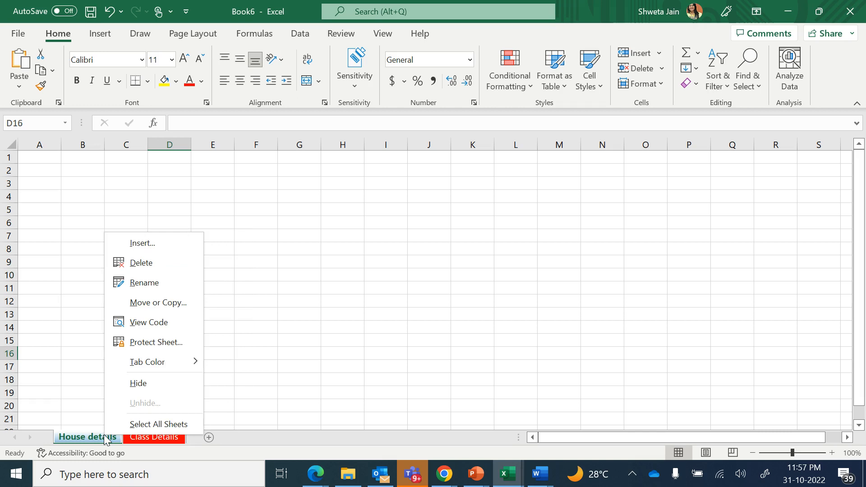
left_click(159, 379)
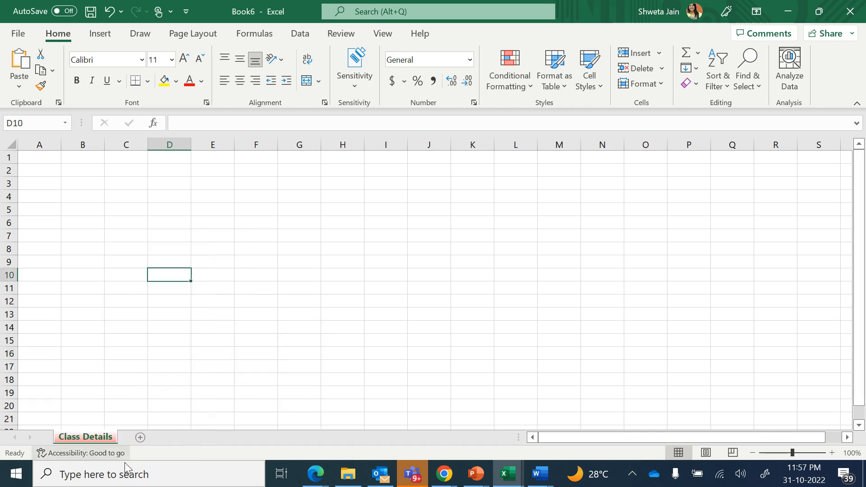
right_click(93, 439)
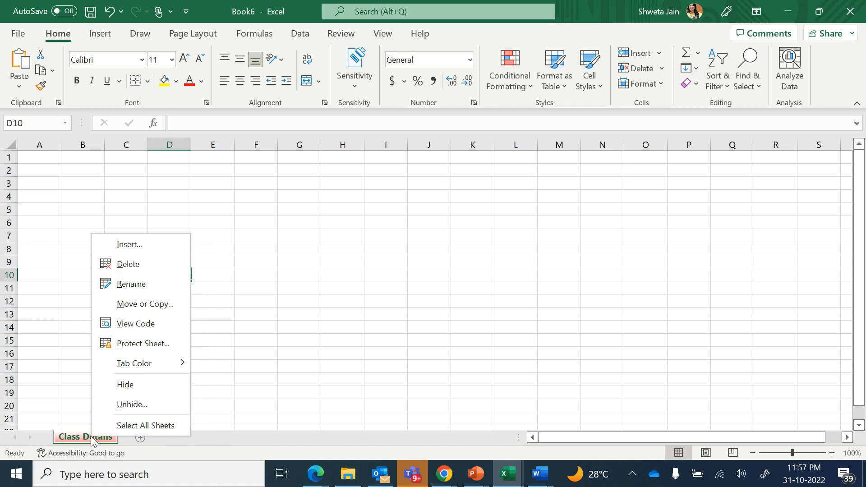
left_click(152, 404)
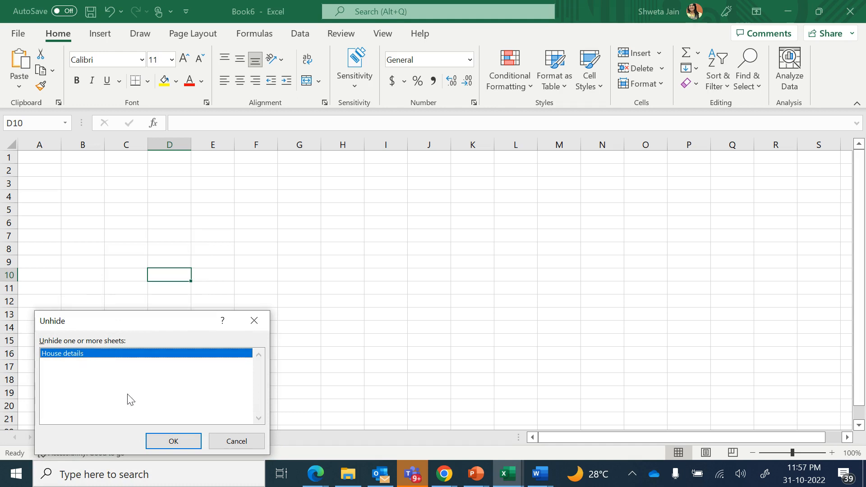
left_click(174, 443)
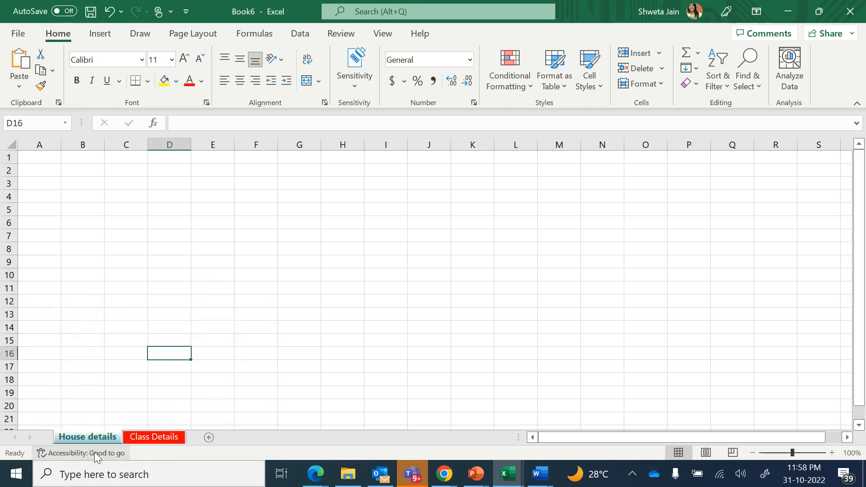
left_click(161, 435)
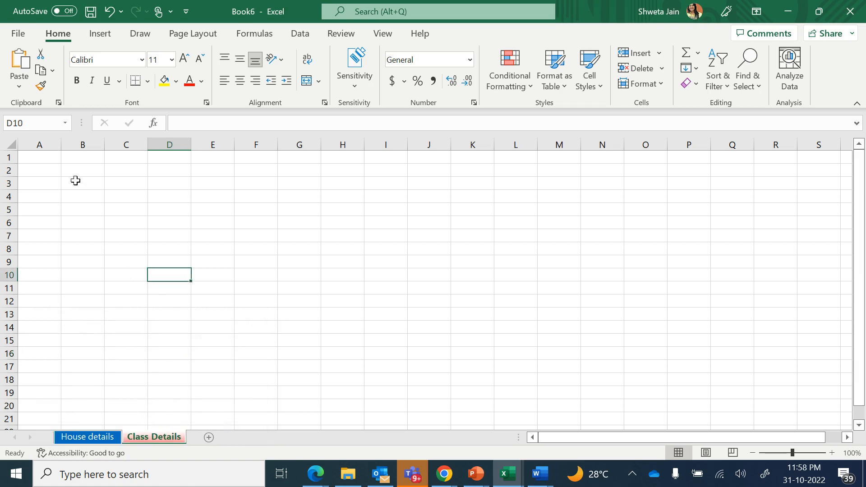
left_click(45, 158)
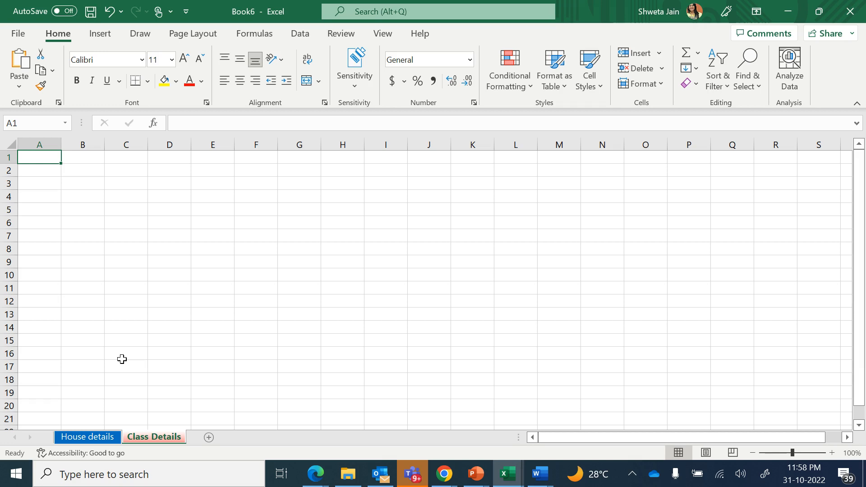
Enter the heading 'CLASS DETAILS' in cell A1, fixing a typo, and reselect A1
type("VLASS")
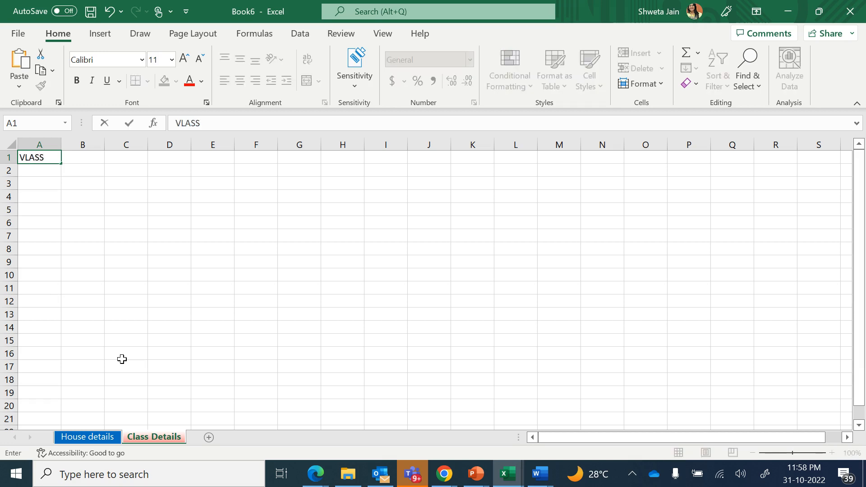
key("BackSpace")
key("BackSpace")
key("BackSpace")
key("BackSpace")
type("CLASS DETAILS")
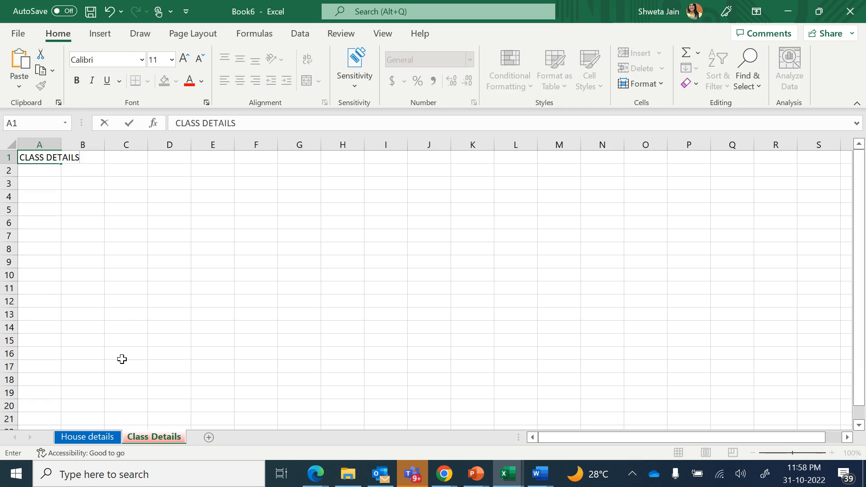
key("Return")
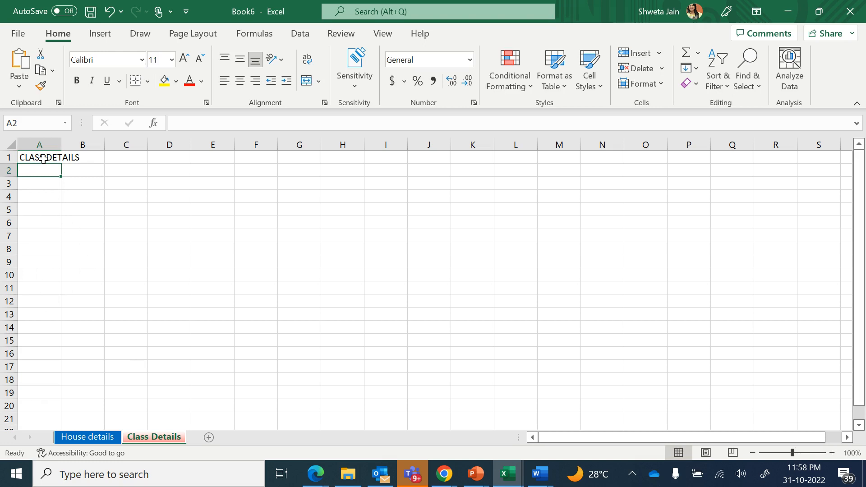
left_click(44, 158)
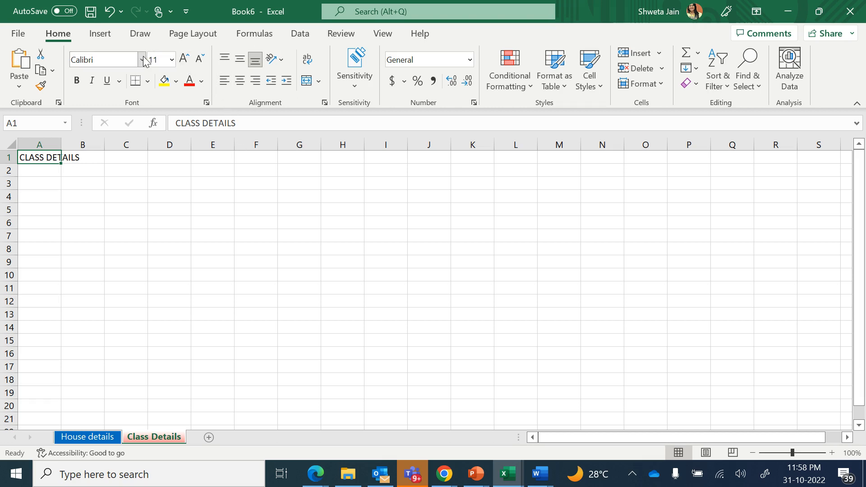
Set the A1 title to the Algerian font at size 24
left_click(172, 60)
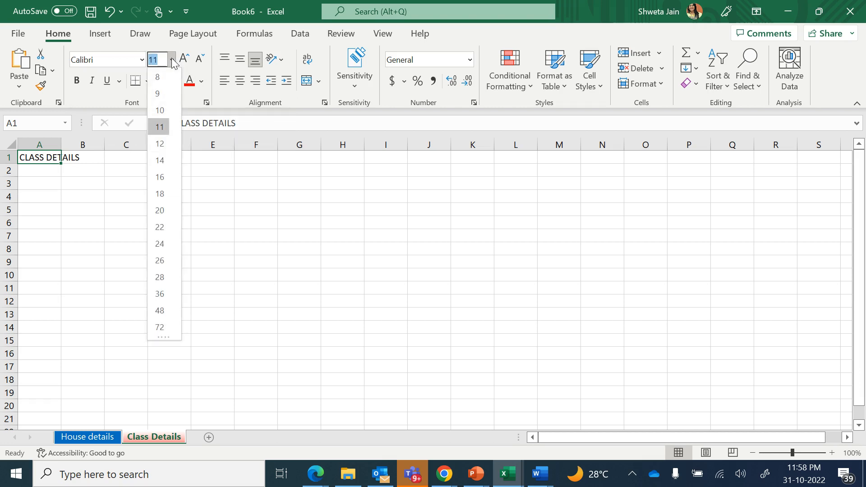
left_click(158, 243)
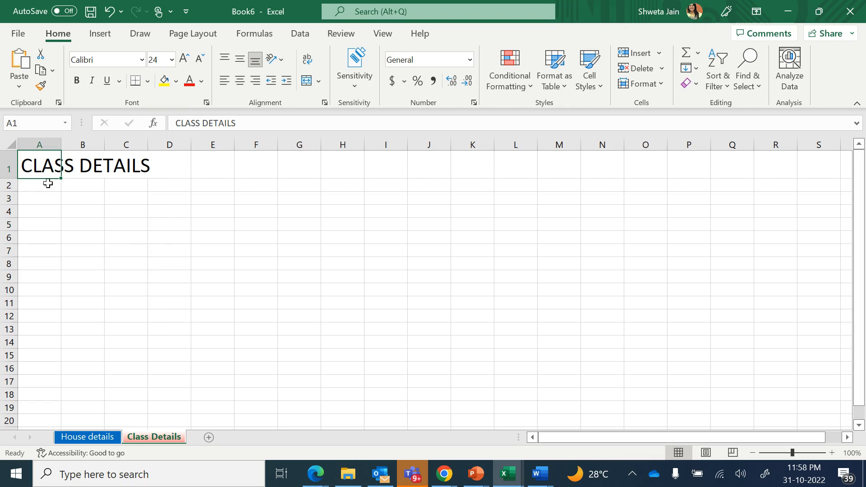
left_click(141, 60)
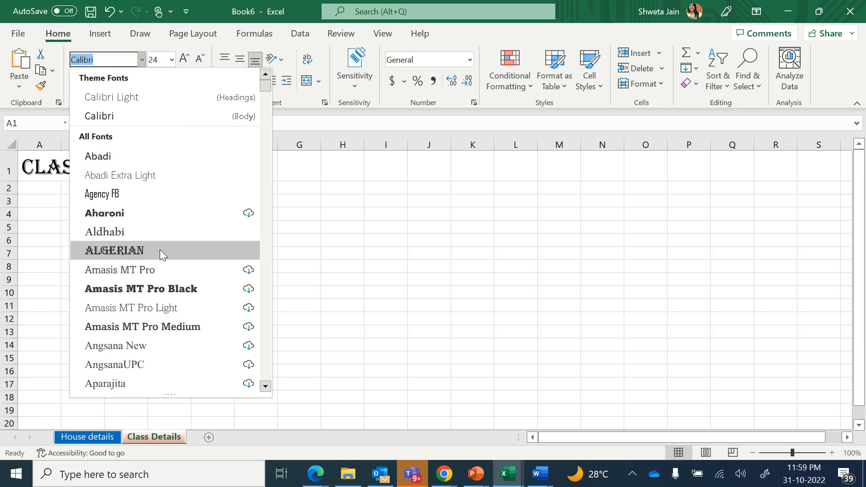
left_click(160, 250)
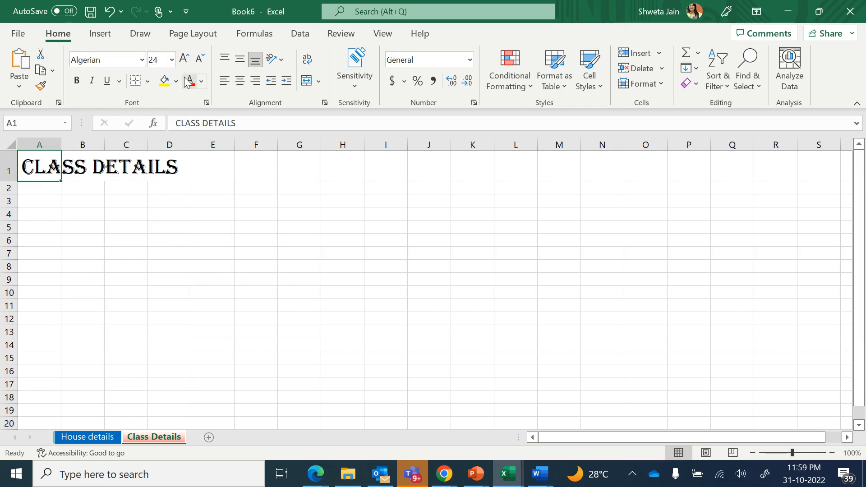
Try bold, italic and underline on the title, then turn each off again
left_click(82, 83)
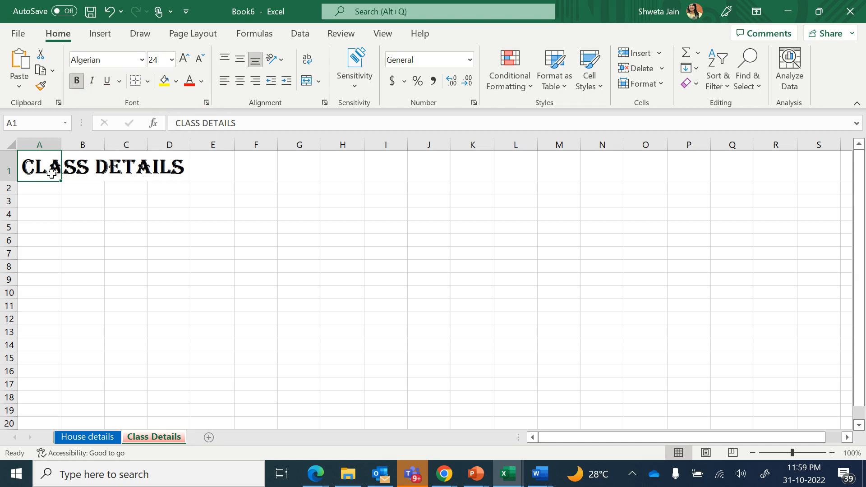
left_click(79, 85)
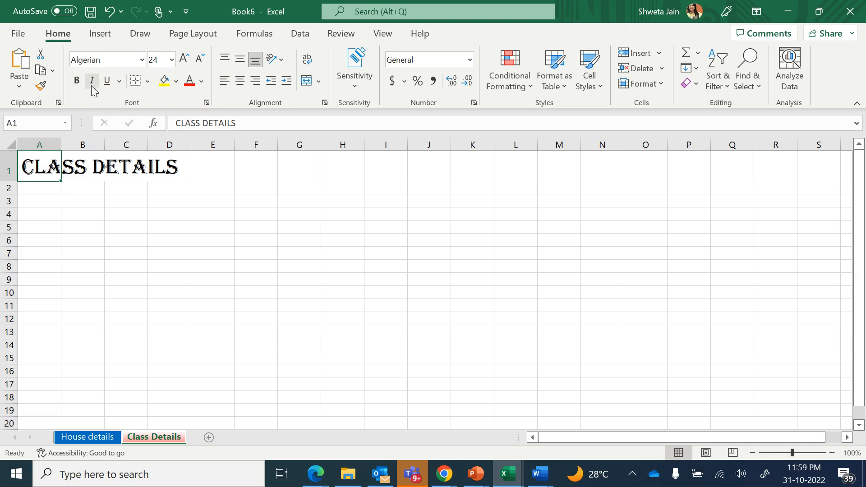
left_click(93, 82)
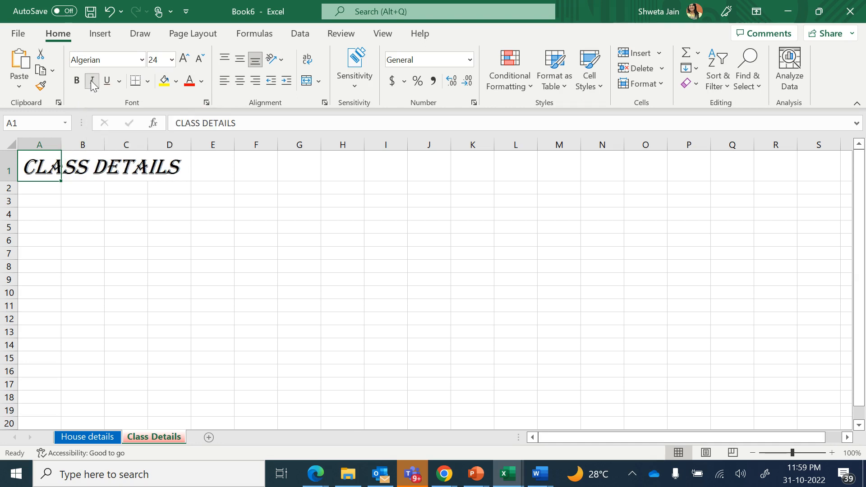
left_click(92, 83)
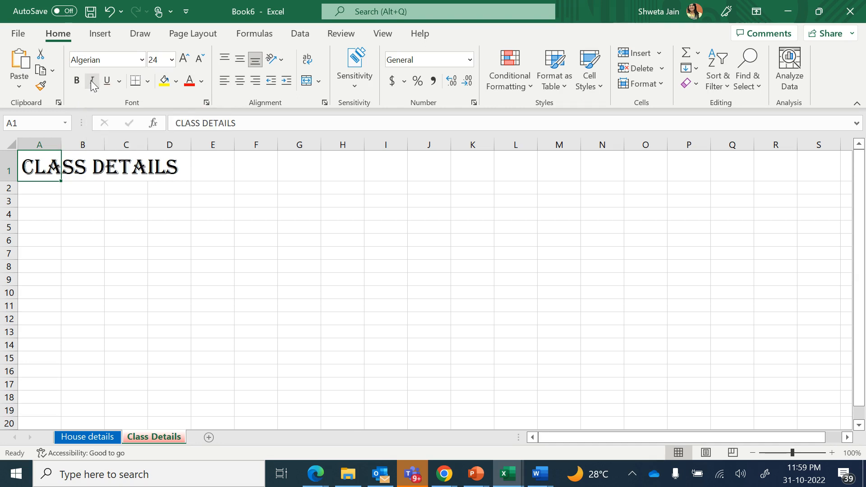
left_click(107, 82)
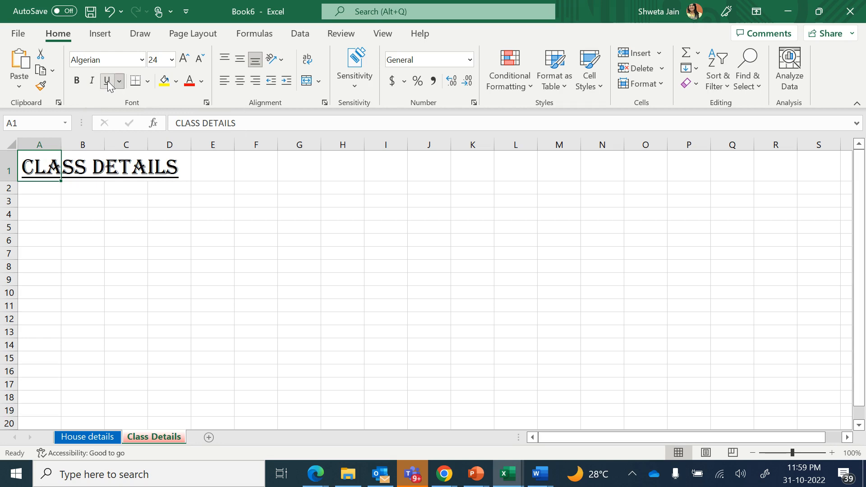
left_click(108, 82)
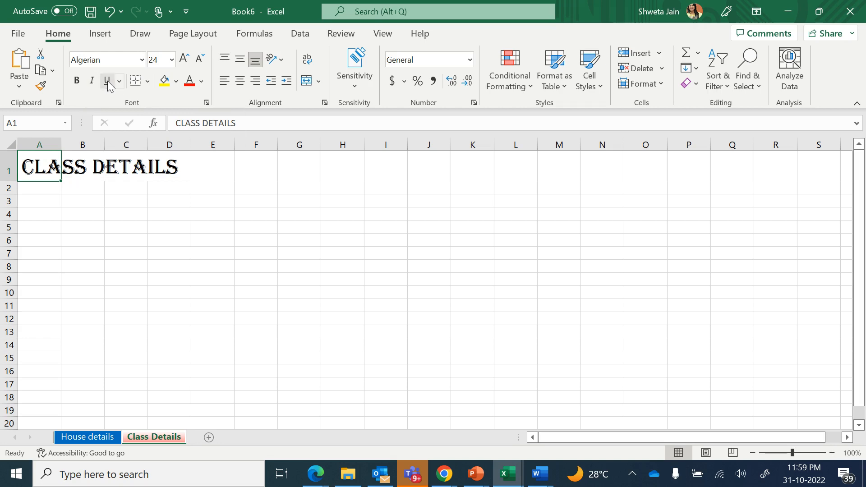
Colour the title text red and select cell A3
left_click(201, 81)
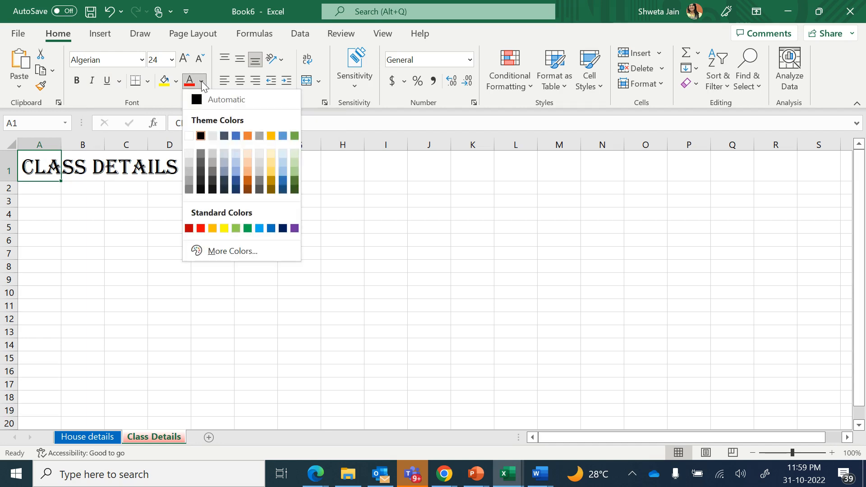
left_click(200, 228)
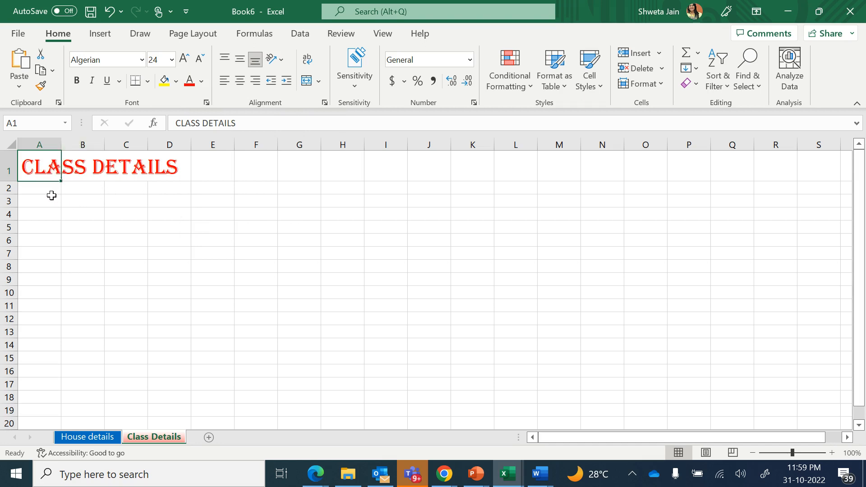
left_click(49, 201)
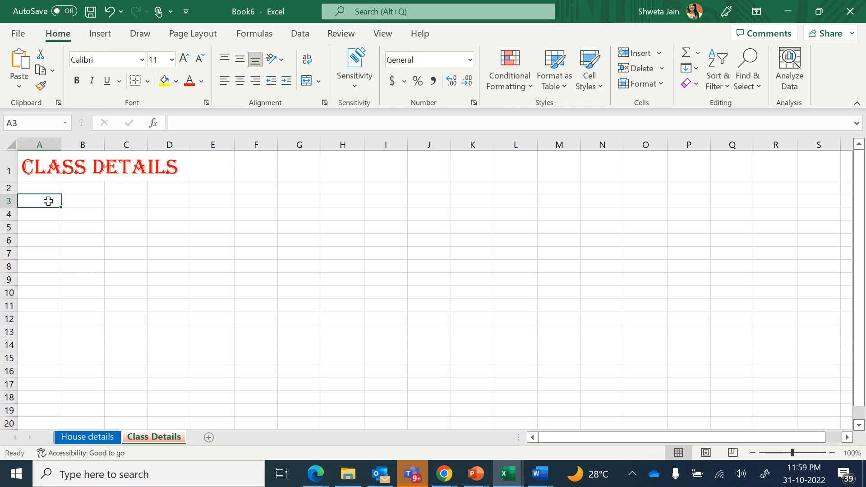
Enter the headings S.No., Subject and Teacher name in A3, B3 and C3
type("S.No.")
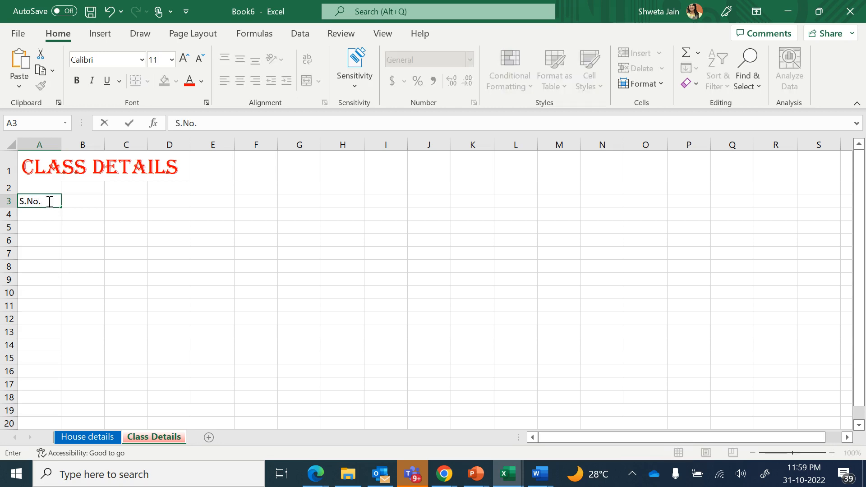
key("Tab")
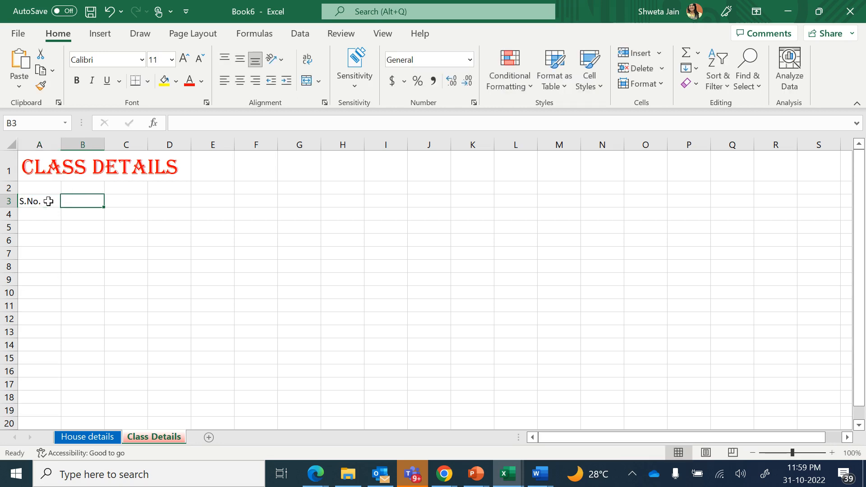
type("S")
key("BackSpace")
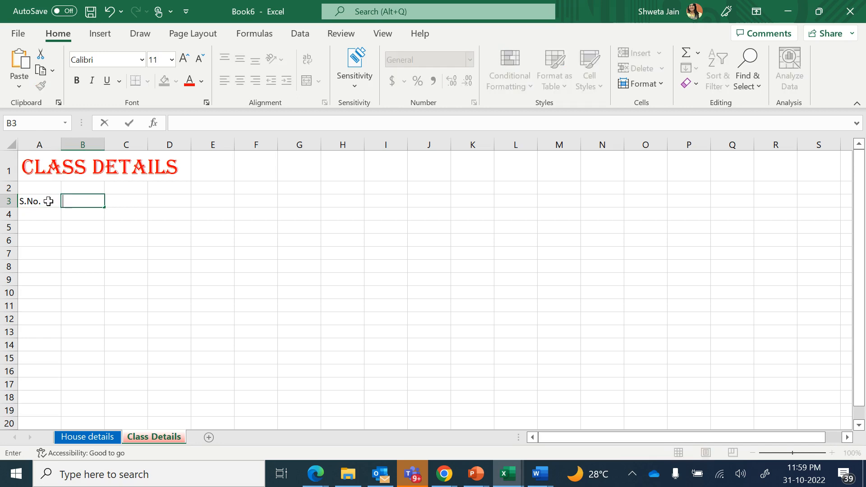
type("Subject")
key("Tab")
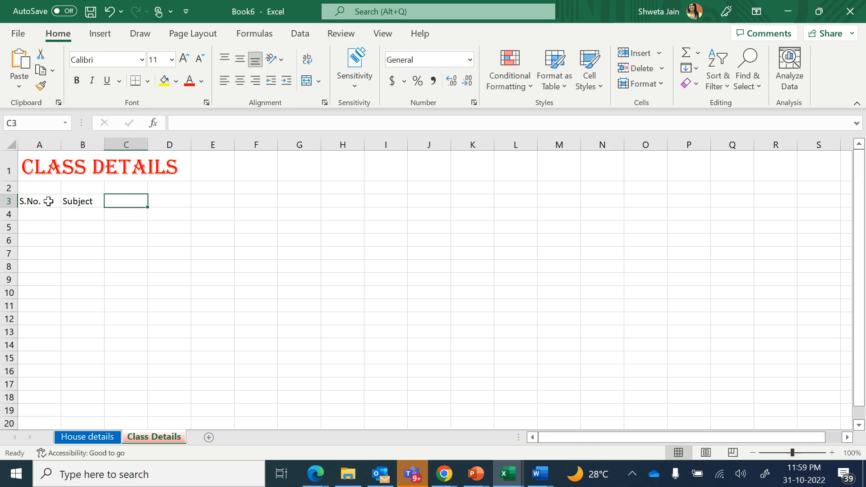
type("Teacher name")
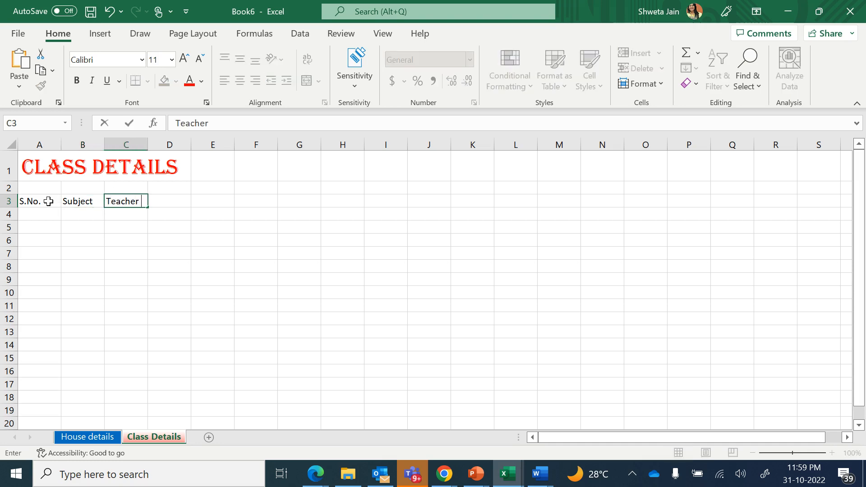
key("Return")
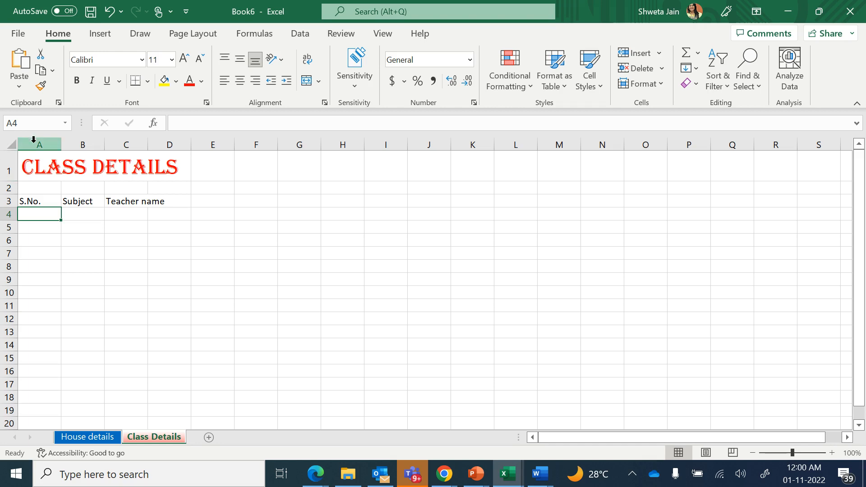
Select the whole sheet and set its font size to 24
left_click(11, 145)
left_click(11, 145)
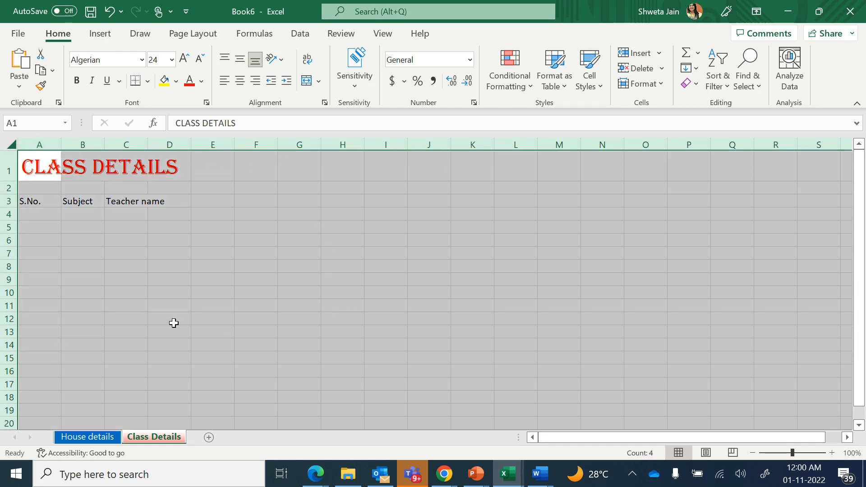
left_click(173, 62)
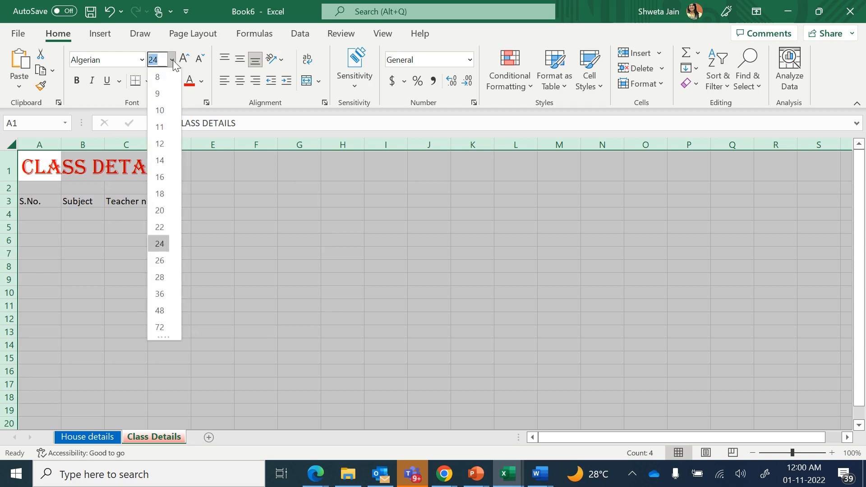
left_click(155, 245)
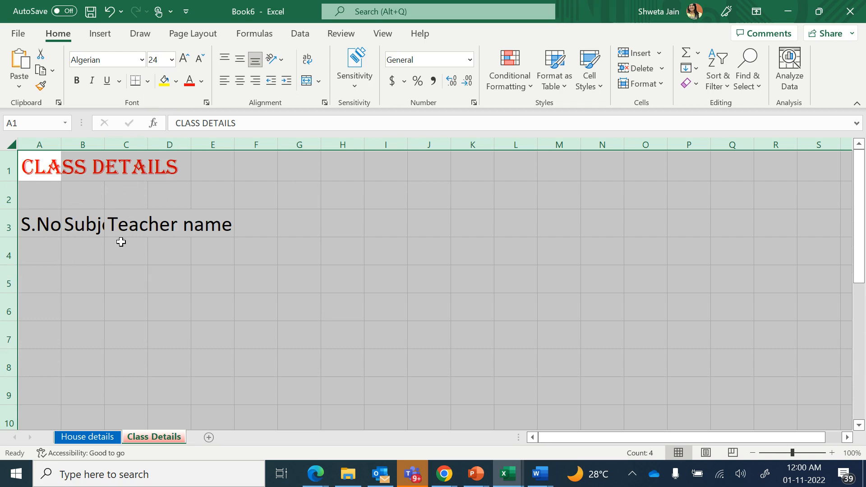
left_click(74, 263)
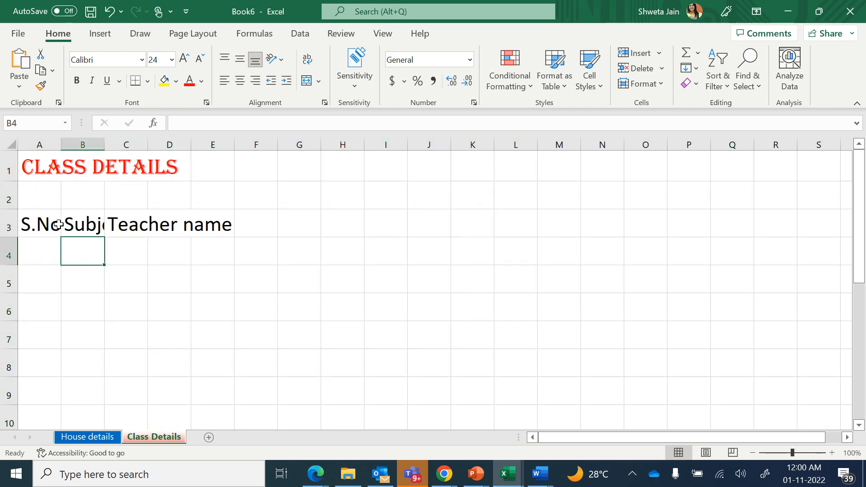
Widen column B to fit Subject and column A to fit S.No
left_click(81, 143)
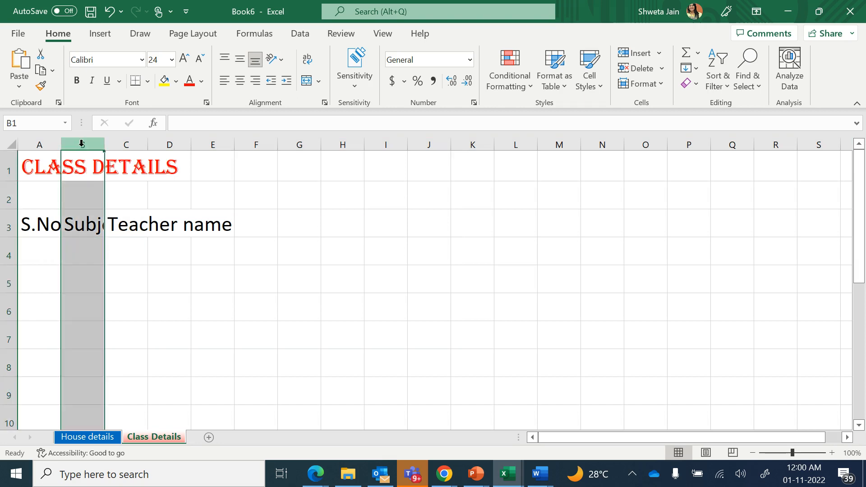
left_click(131, 198)
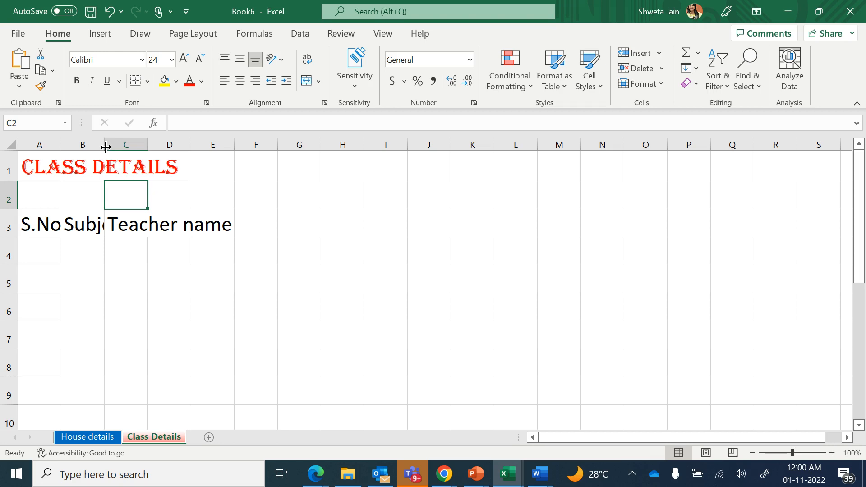
left_click_drag(106, 147, 105, 147)
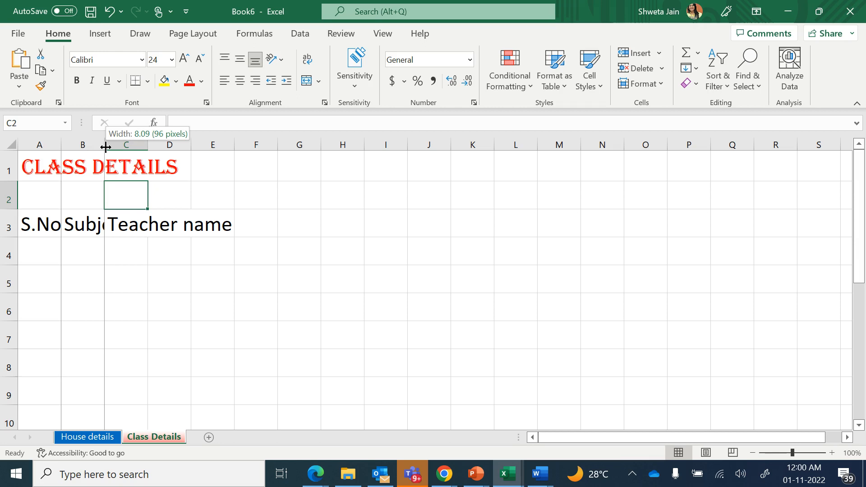
left_click_drag(105, 147, 155, 152)
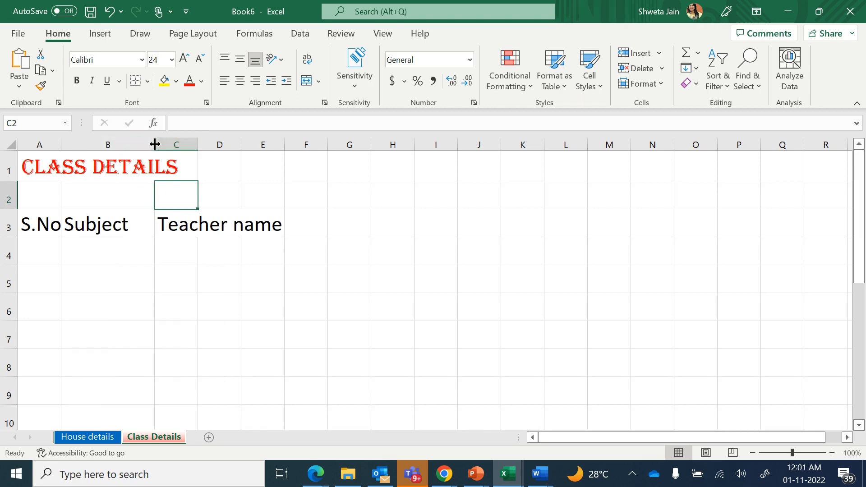
left_click_drag(155, 144, 184, 144)
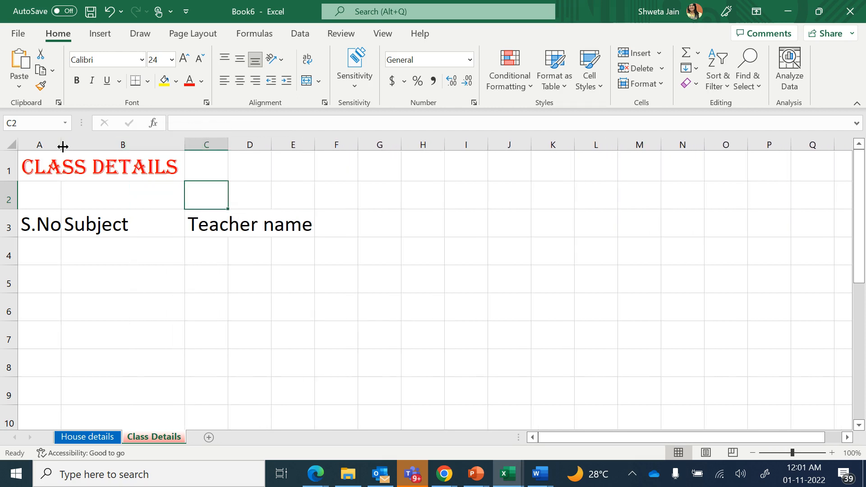
left_click_drag(63, 146, 75, 145)
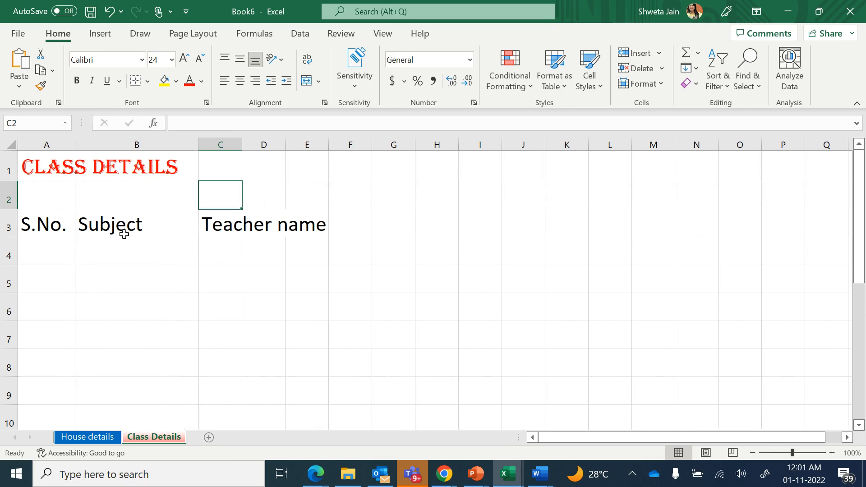
AutoFit column C to the Teacher name heading
left_click(172, 228)
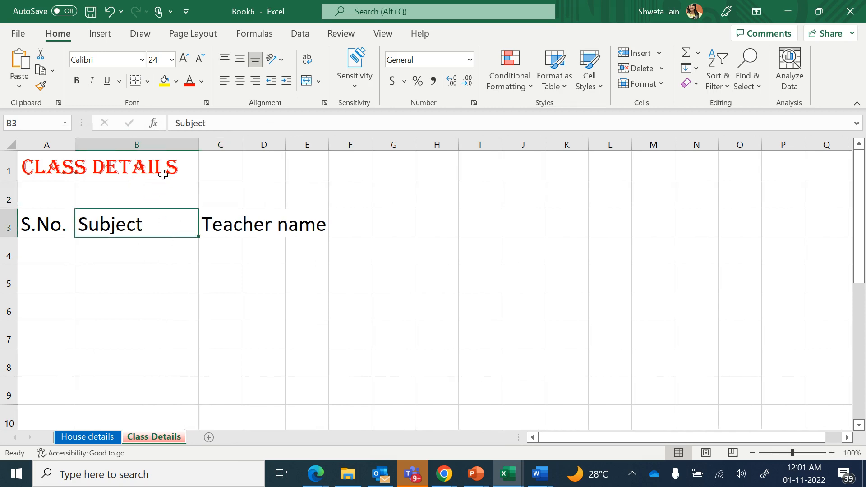
left_click(236, 218)
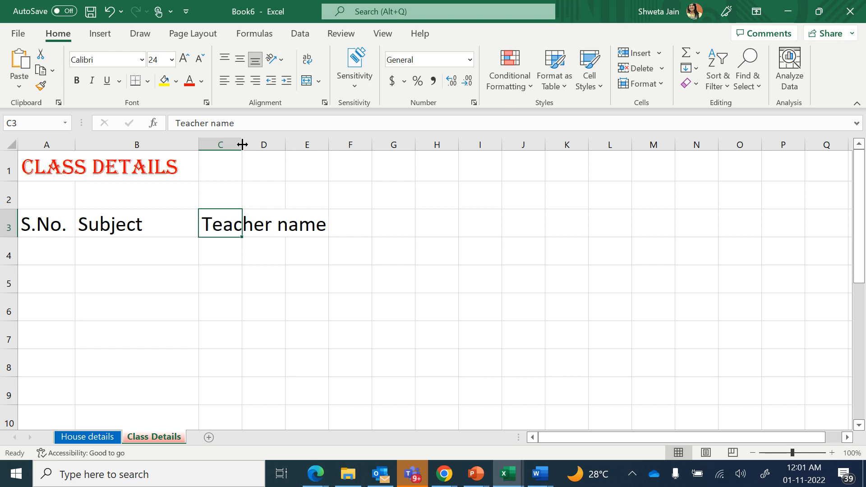
double_click(242, 144)
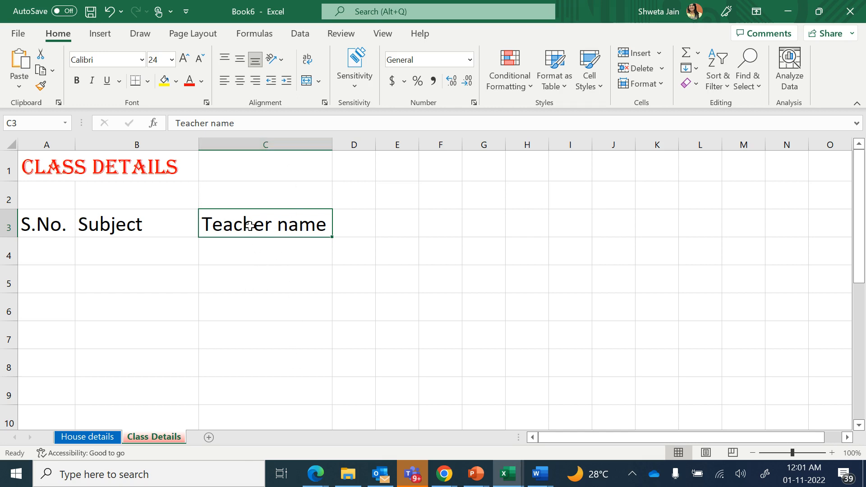
left_click(299, 284)
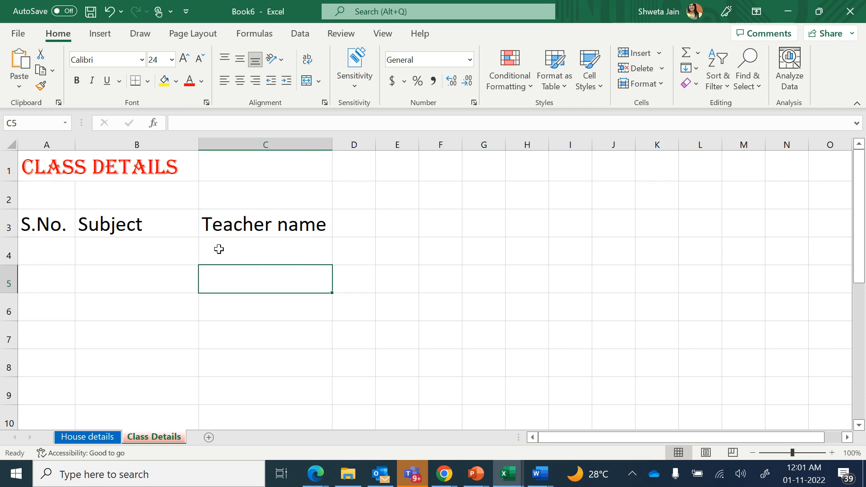
Enter the serial numbers 1, 2 and 3 in cells A4 to A6
left_click(64, 249)
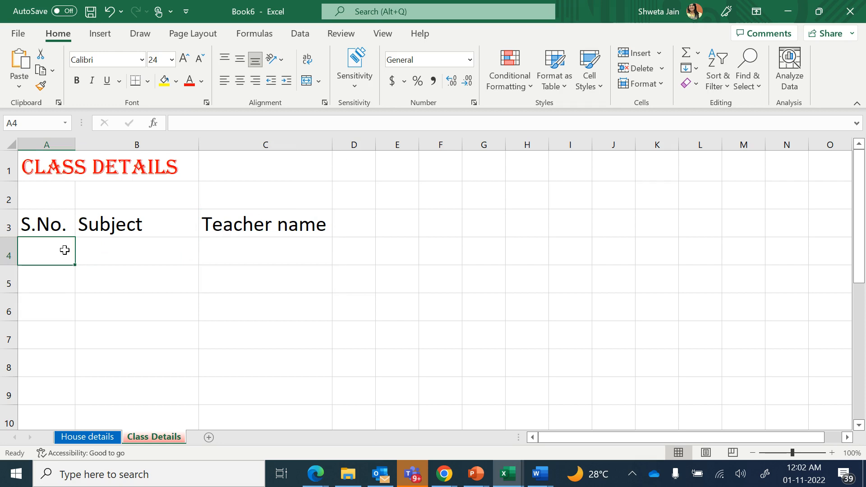
type("1")
key("Return")
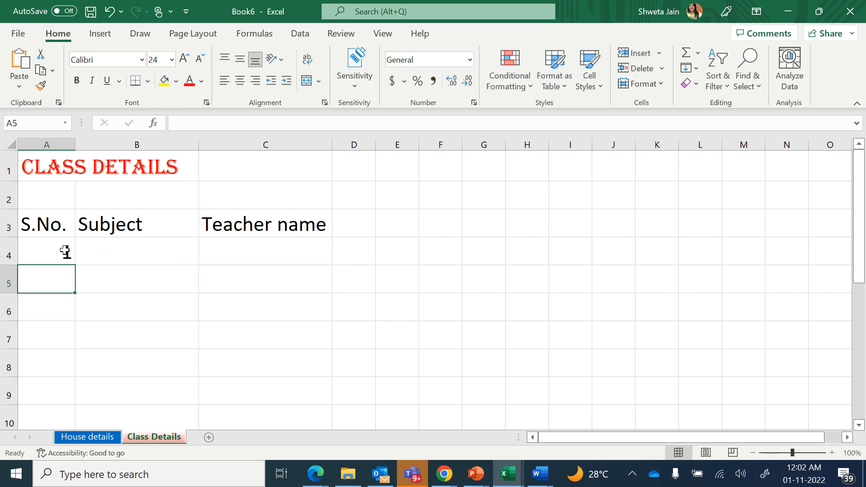
type("2")
key("Return")
type("3")
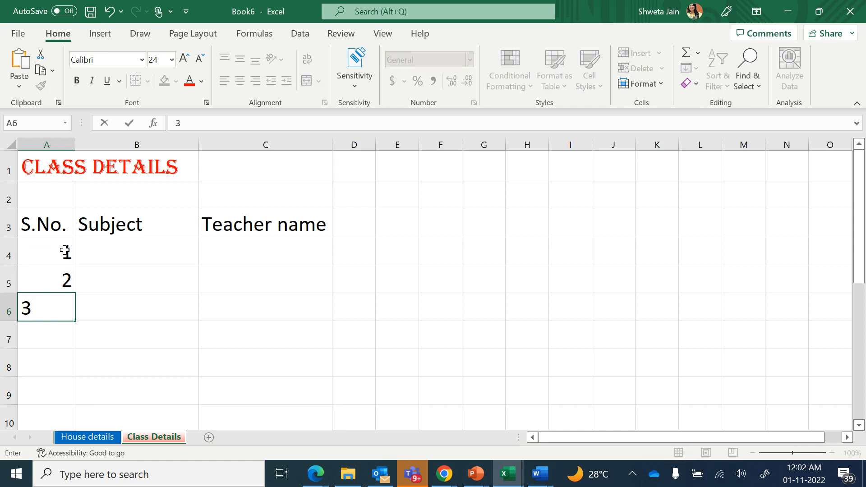
key("Return")
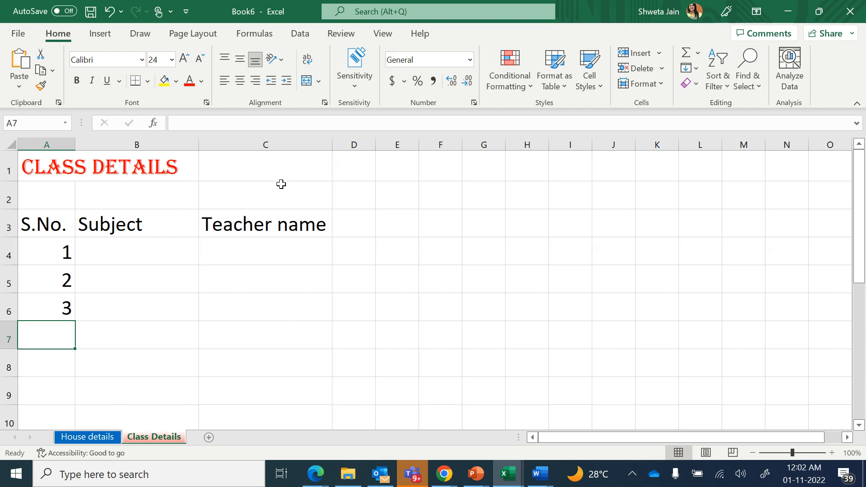
Widen column C slightly and enter English, Math and Science in B4 to B6
left_click_drag(332, 144, 364, 145)
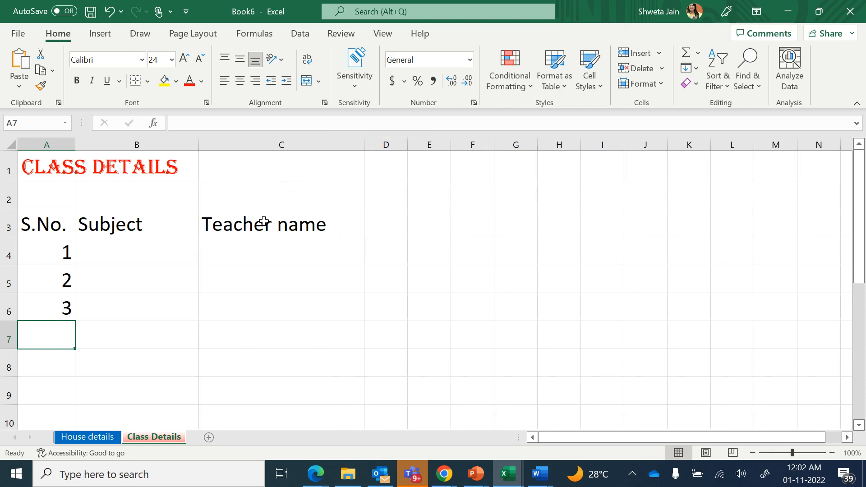
left_click(150, 249)
type("E")
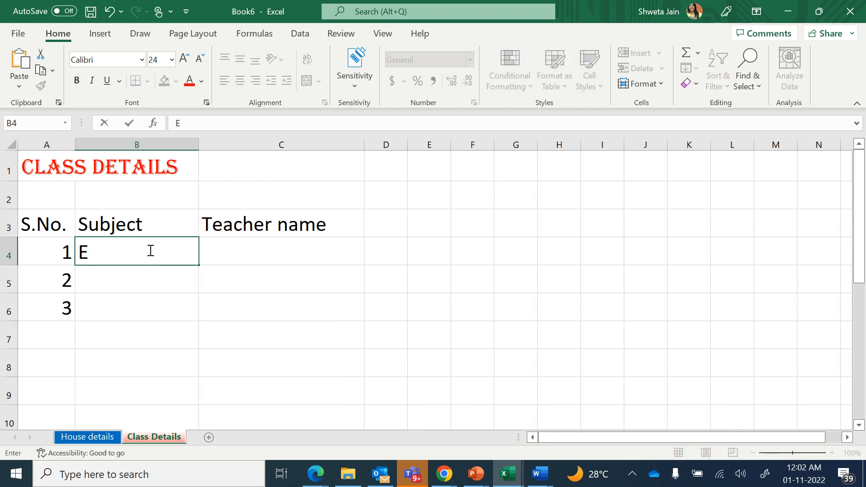
type("nglish")
key("Return")
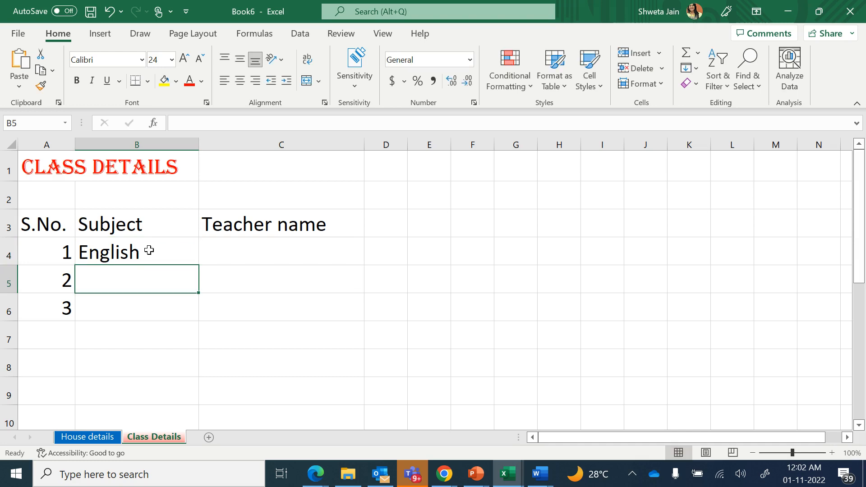
type("Math")
key("Return")
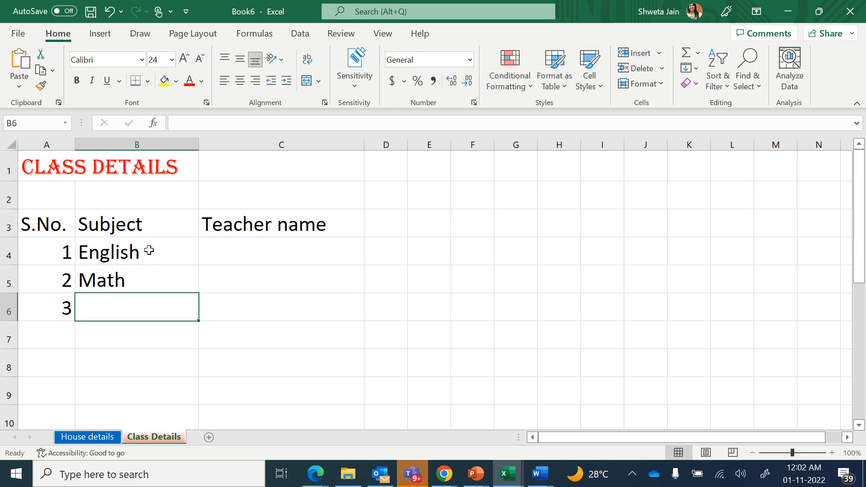
type("Science")
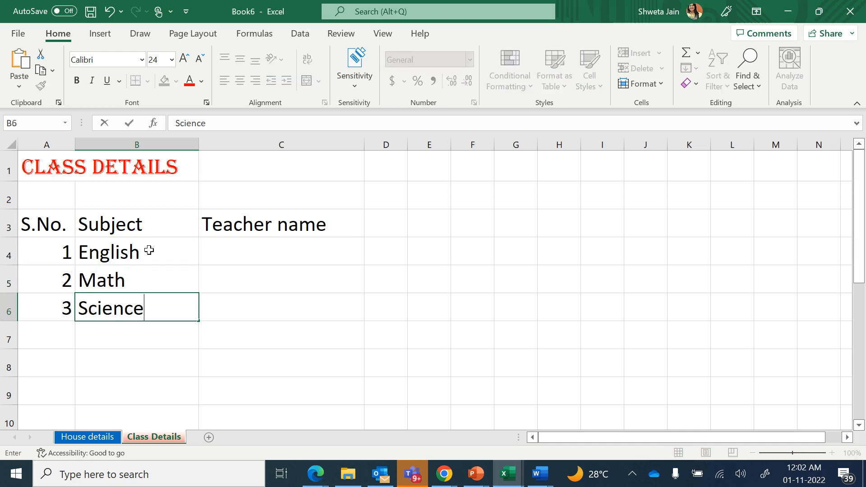
key("ctrl+Return")
left_click(160, 335)
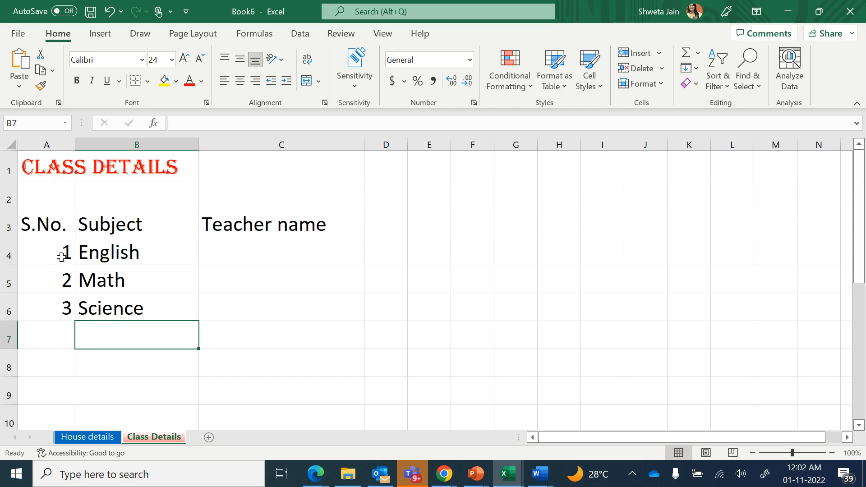
Enter the teacher names A, B and C in C4 to C6
left_click(243, 251)
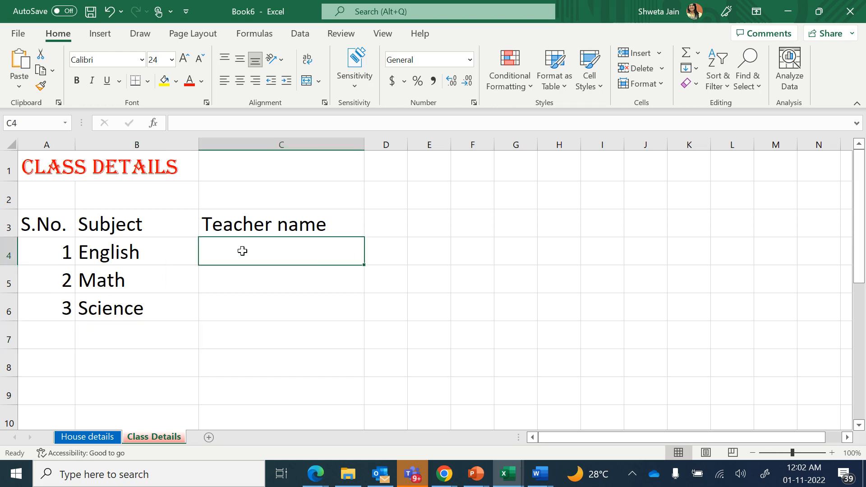
type("A")
key("Return")
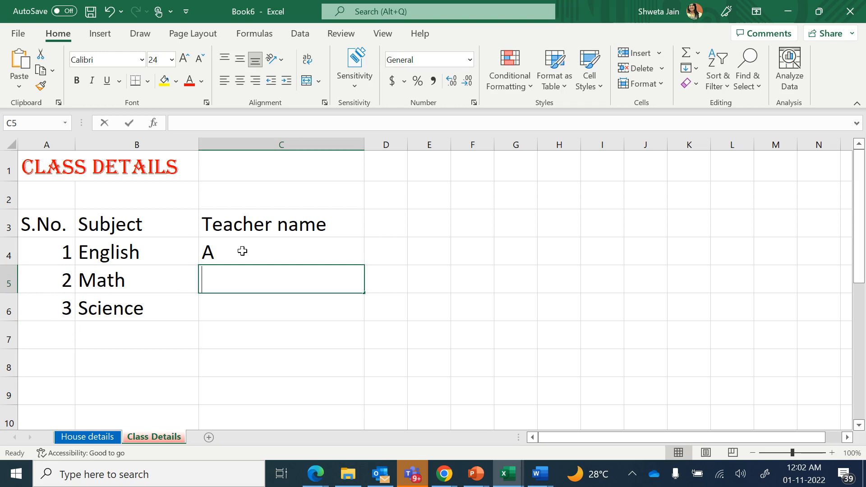
type("B")
key("Return")
type("C")
key("Up")
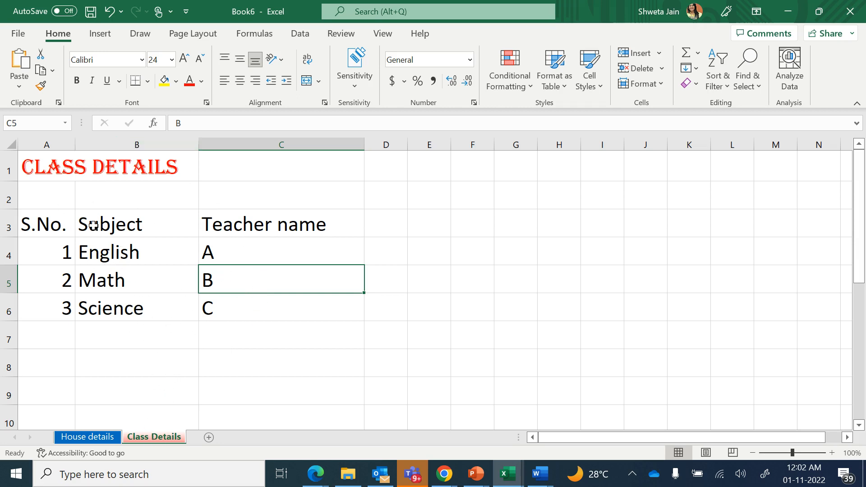
Go to File > Save As and Browse to bring up the Save As dialog
left_click(18, 36)
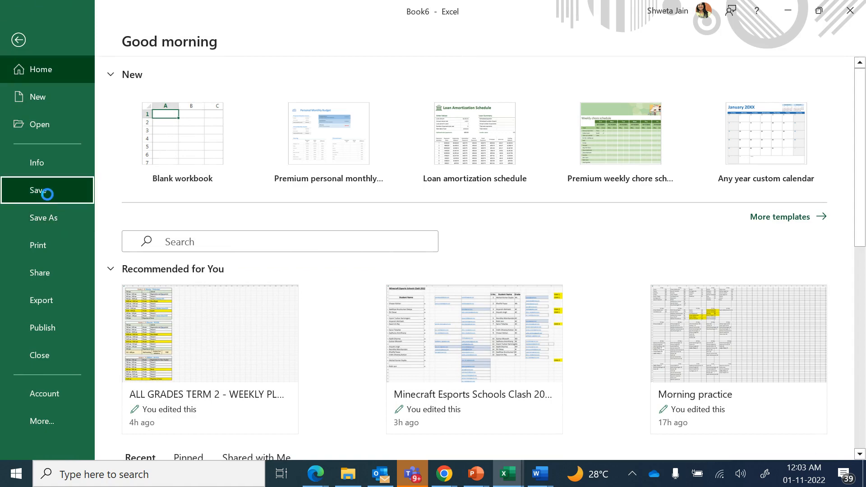
left_click(47, 193)
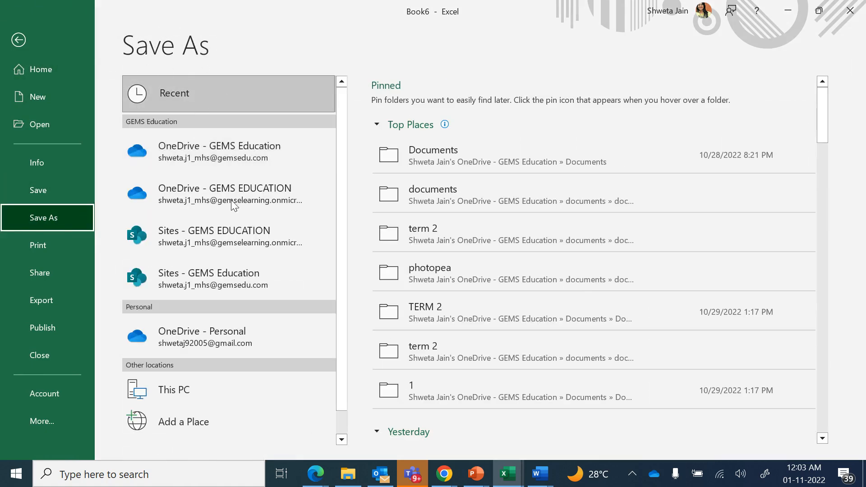
left_click(345, 423)
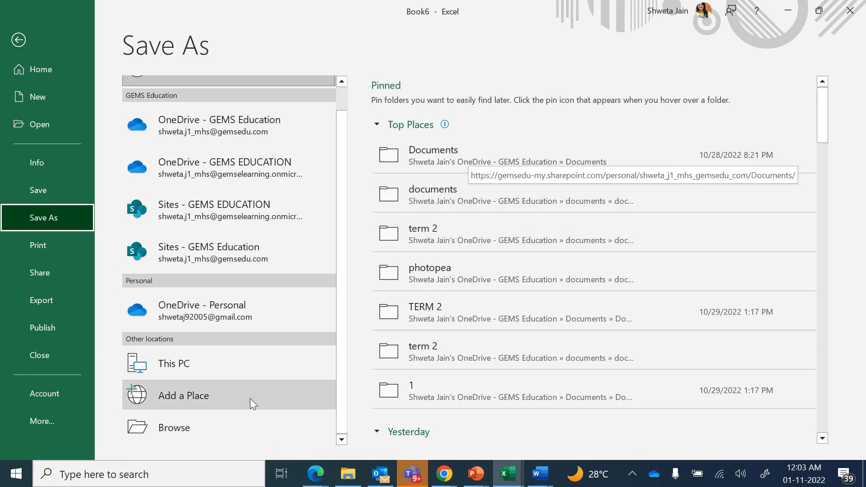
left_click(213, 432)
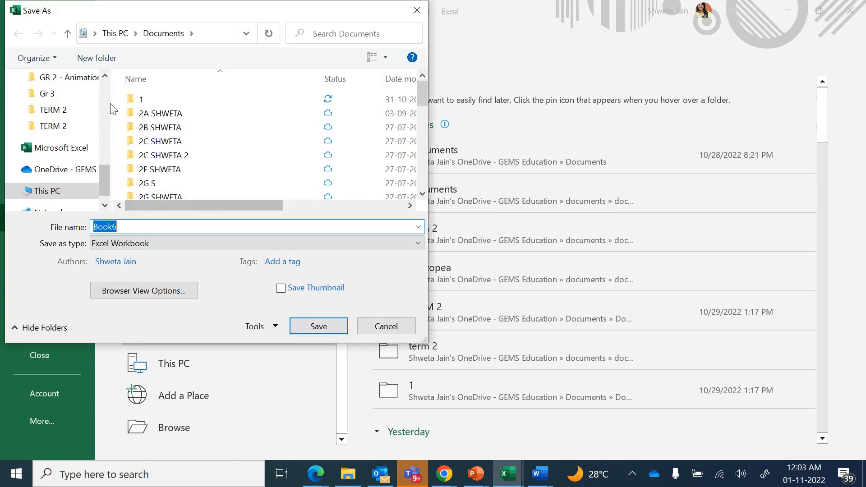
Create a new folder in Documents named 3A plus the student's name, and open it
left_click_drag(105, 180, 105, 96)
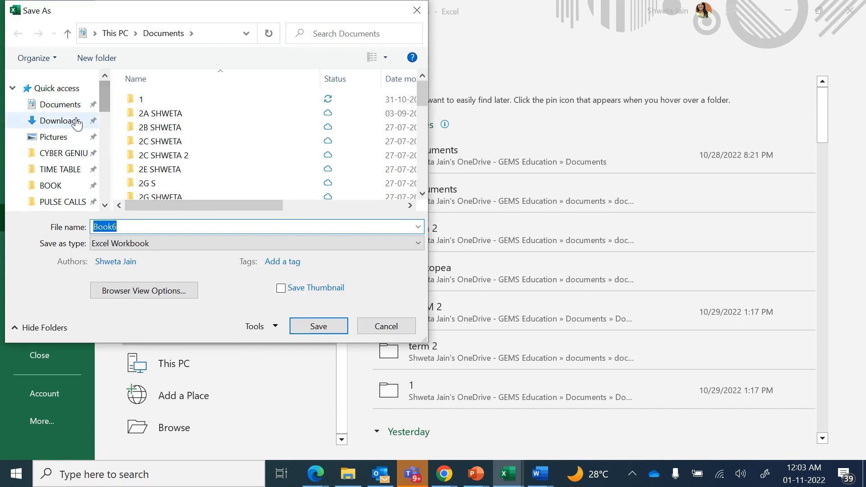
left_click(57, 108)
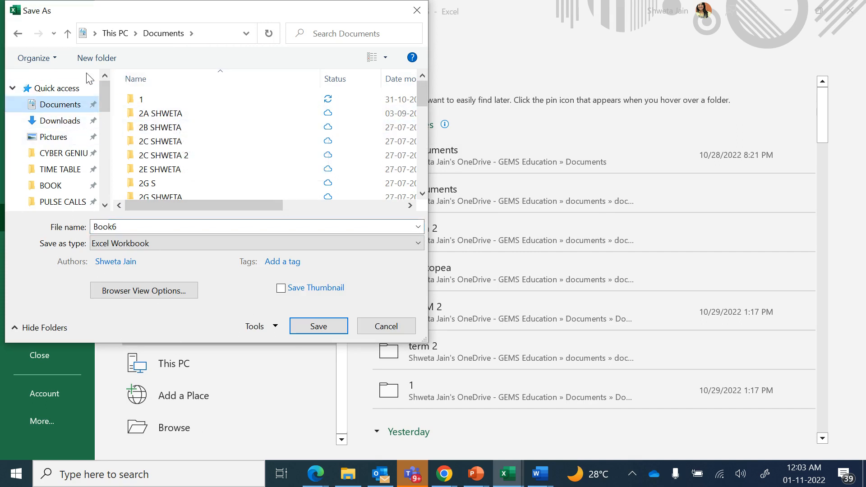
left_click(96, 57)
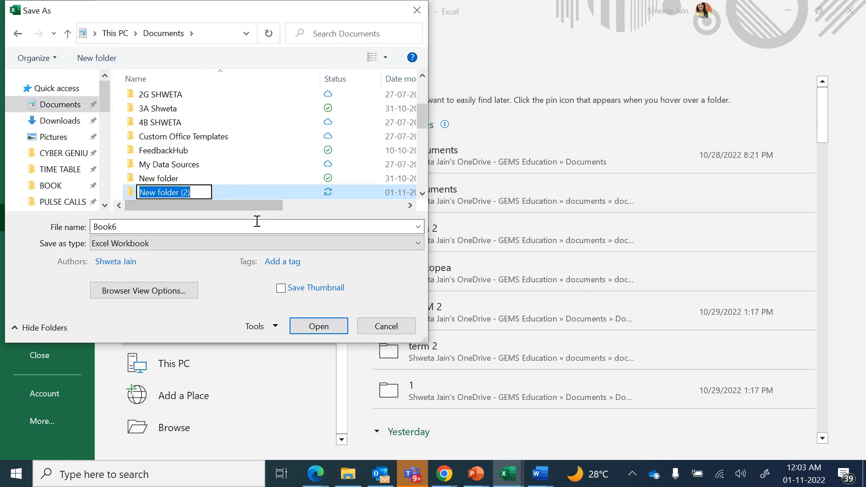
type("3")
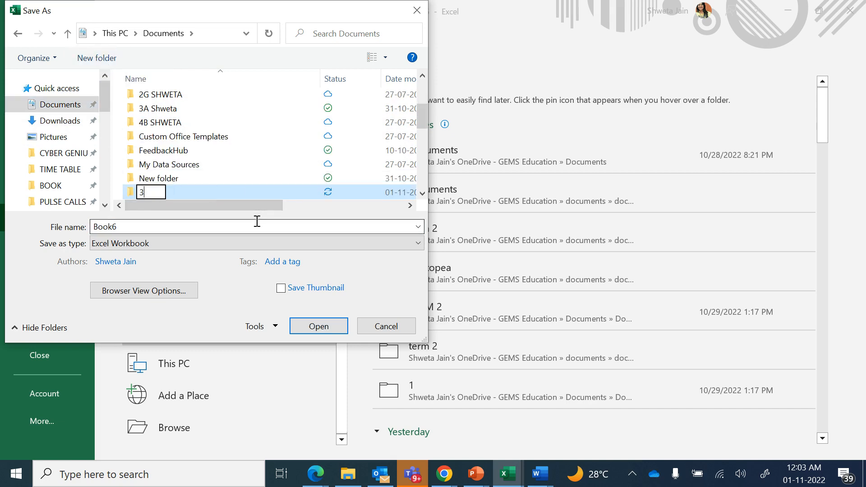
type("A  SHWETA")
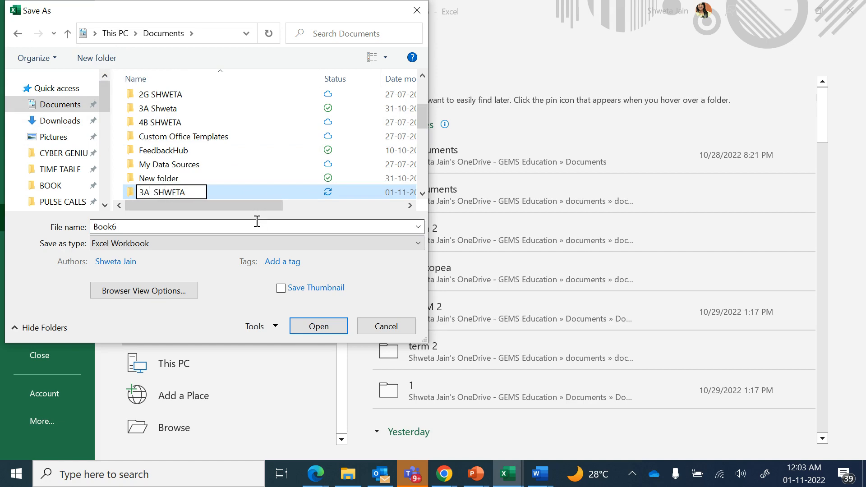
left_click(325, 326)
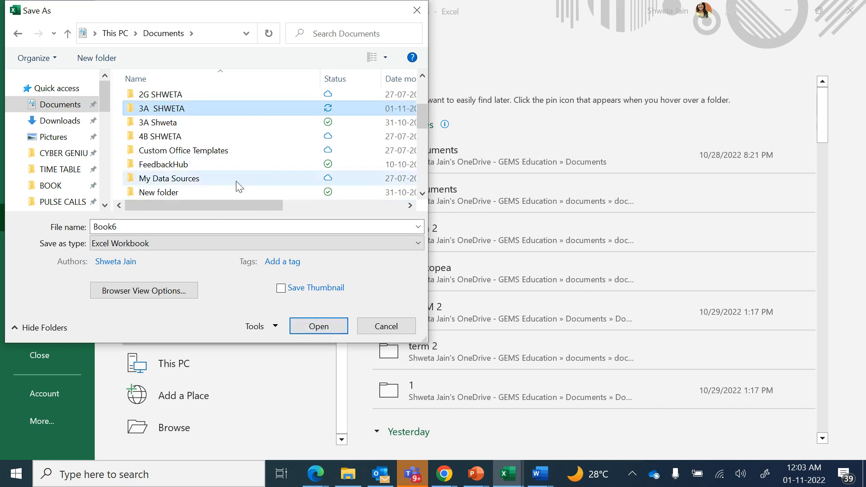
left_click(302, 325)
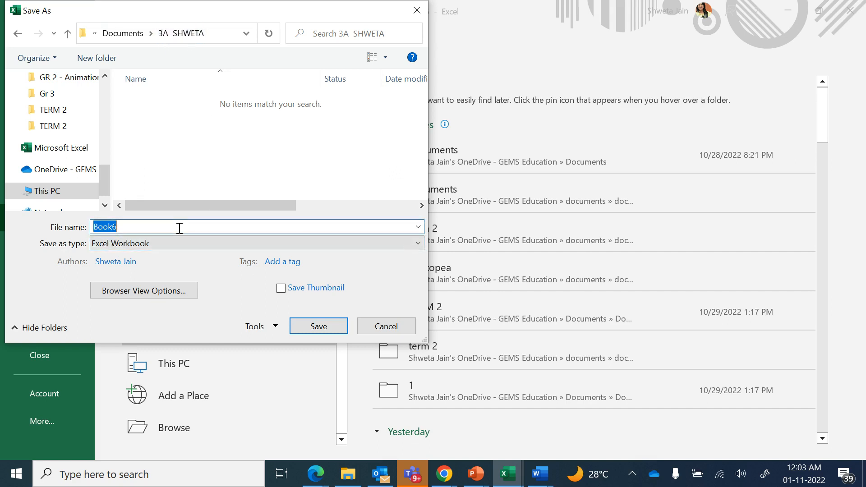
Save the workbook as 'Class details 3A' after the name 'Class details' is refused
key("BackSpace")
type("Class details")
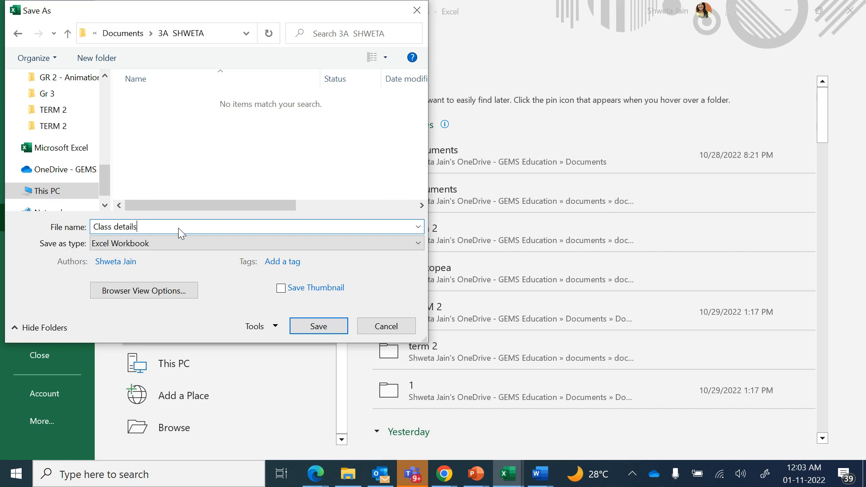
left_click(327, 329)
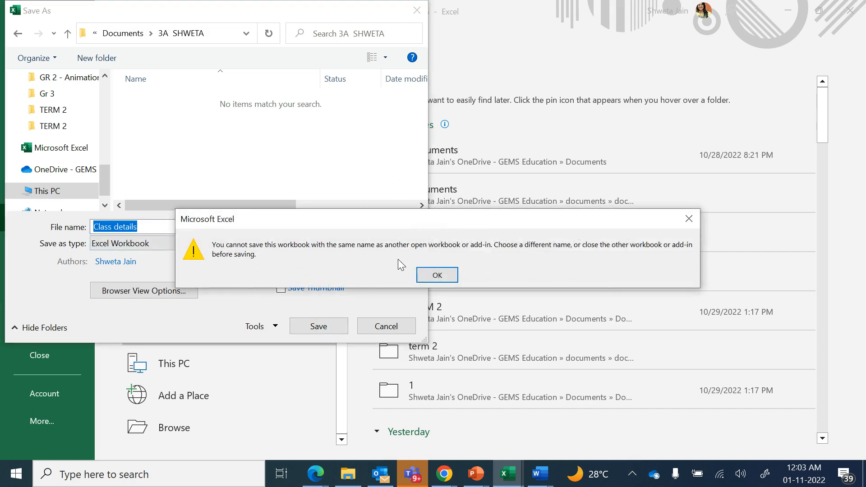
left_click(447, 277)
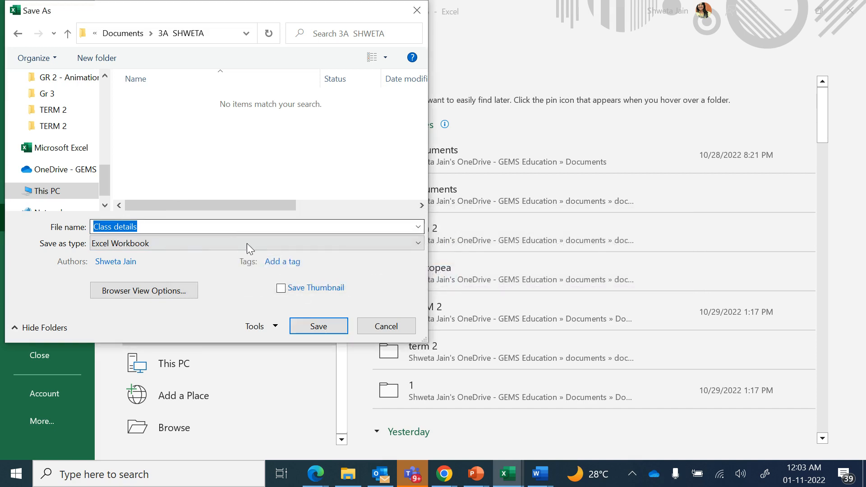
left_click(226, 228)
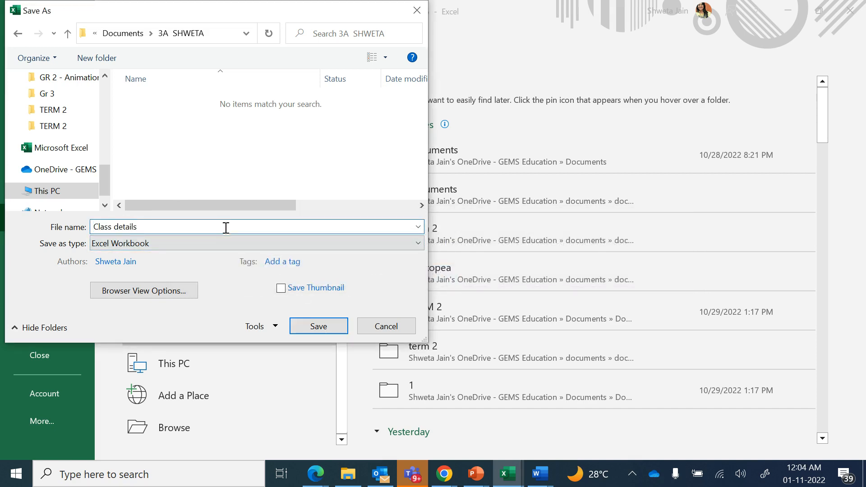
type("3A")
left_click(321, 327)
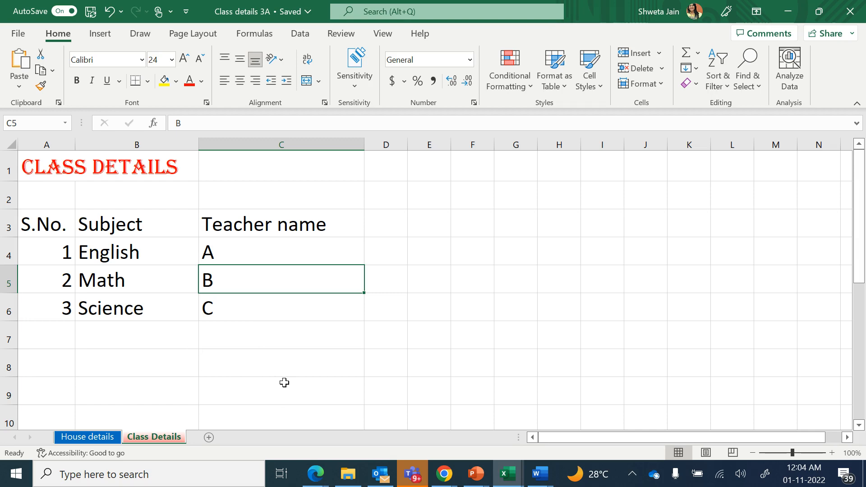
Dismiss the Start menu and screen-sharing notice, then bring up the Chrome window previews
key("super")
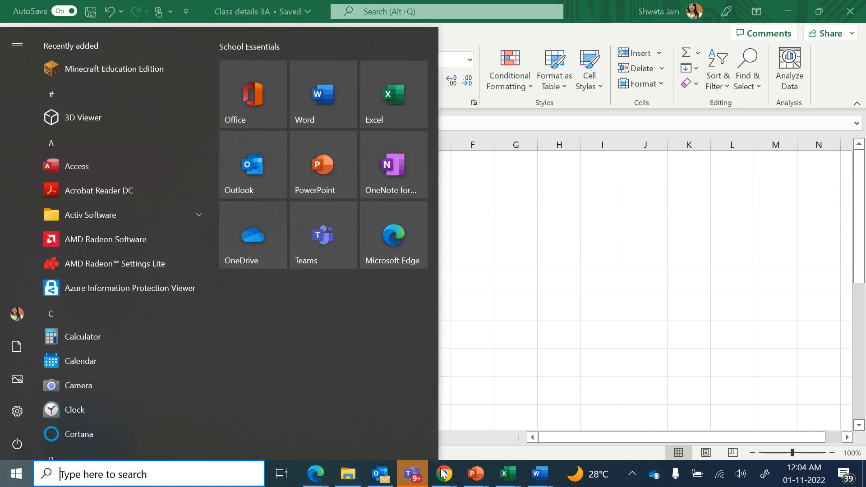
left_click(491, 449)
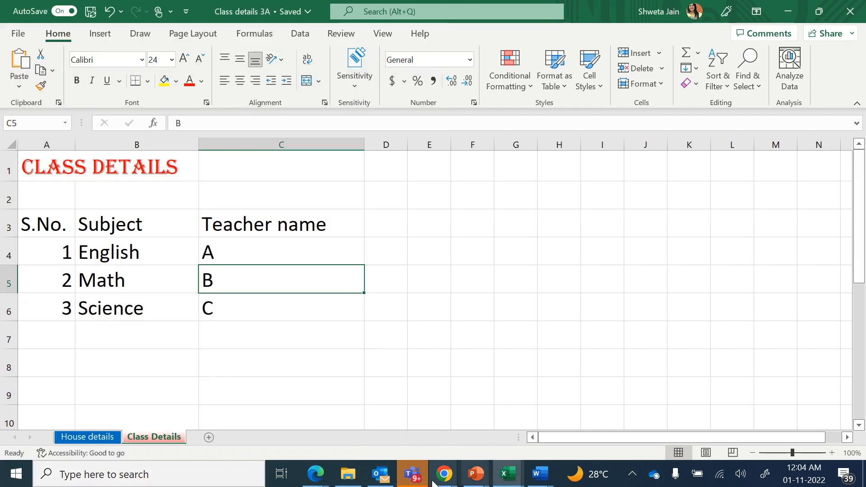
mouse_move(444, 473)
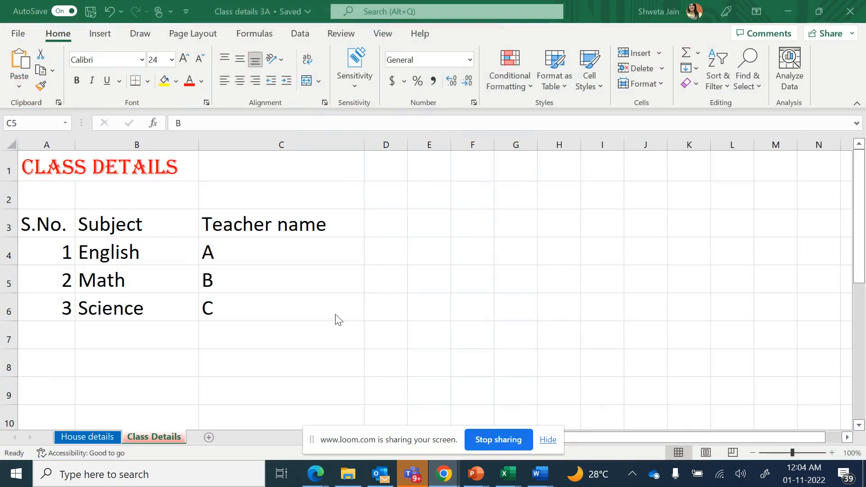
left_click(547, 439)
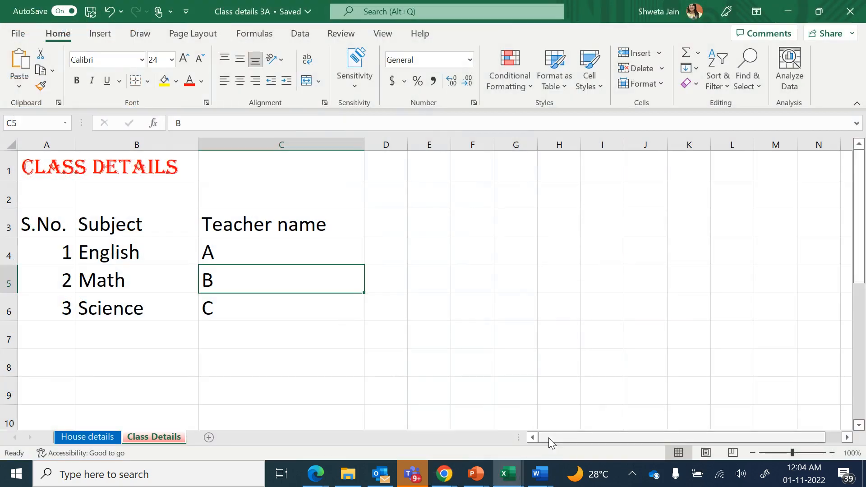
left_click(444, 473)
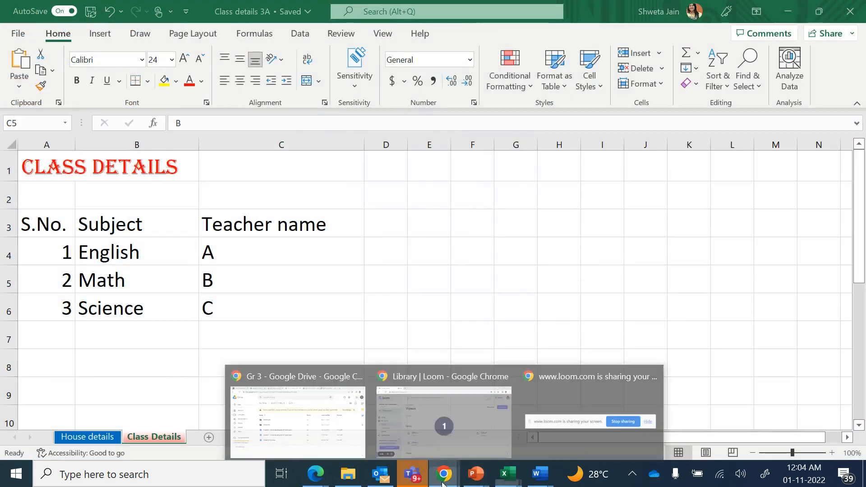